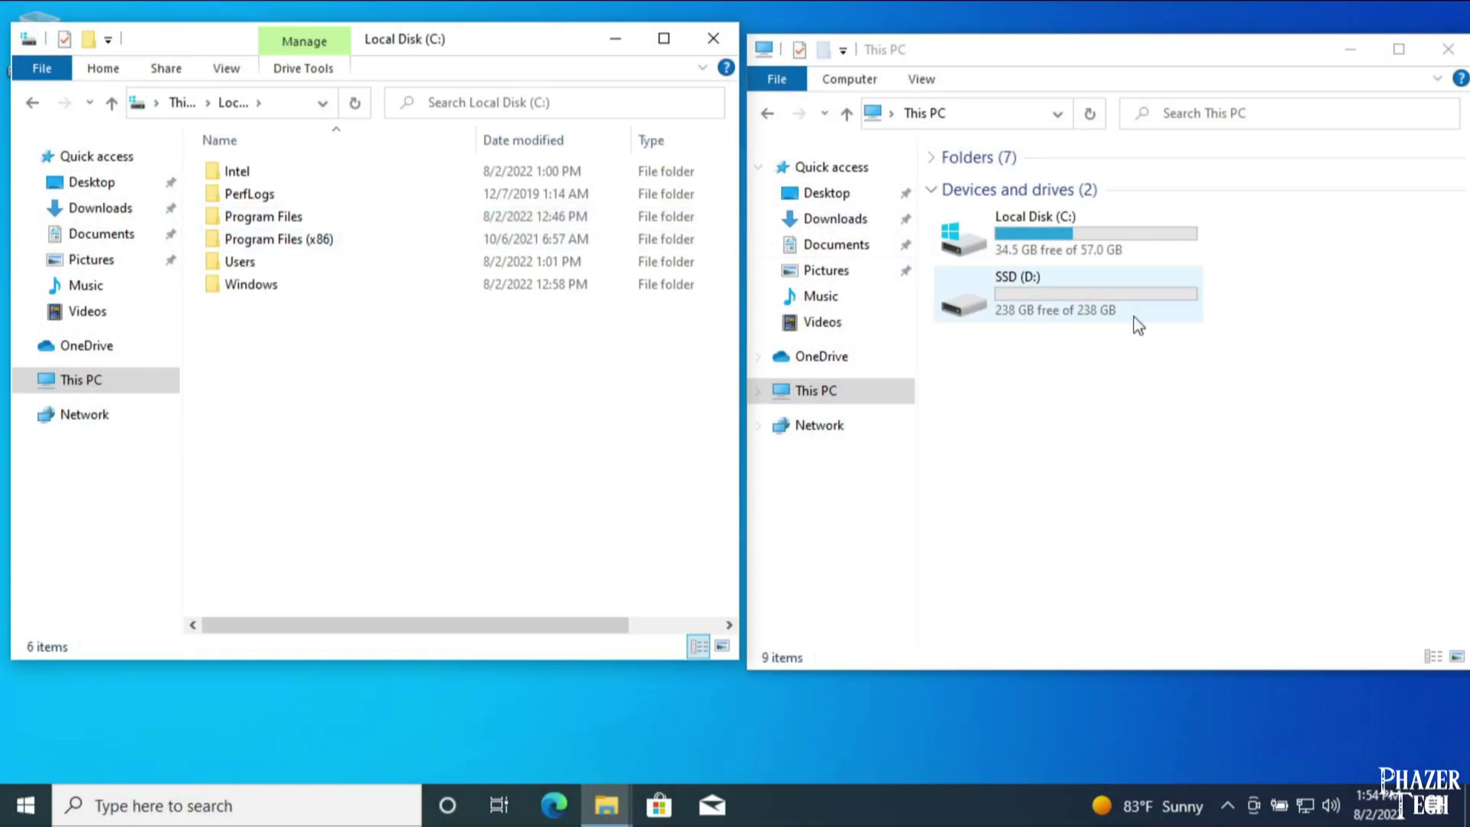
Copy the six Local Disk (C:) folders onto the empty SSD (D:).
double_click(1135, 320)
left_click_drag(663, 411, 283, 135)
left_click_drag(245, 194, 1032, 241)
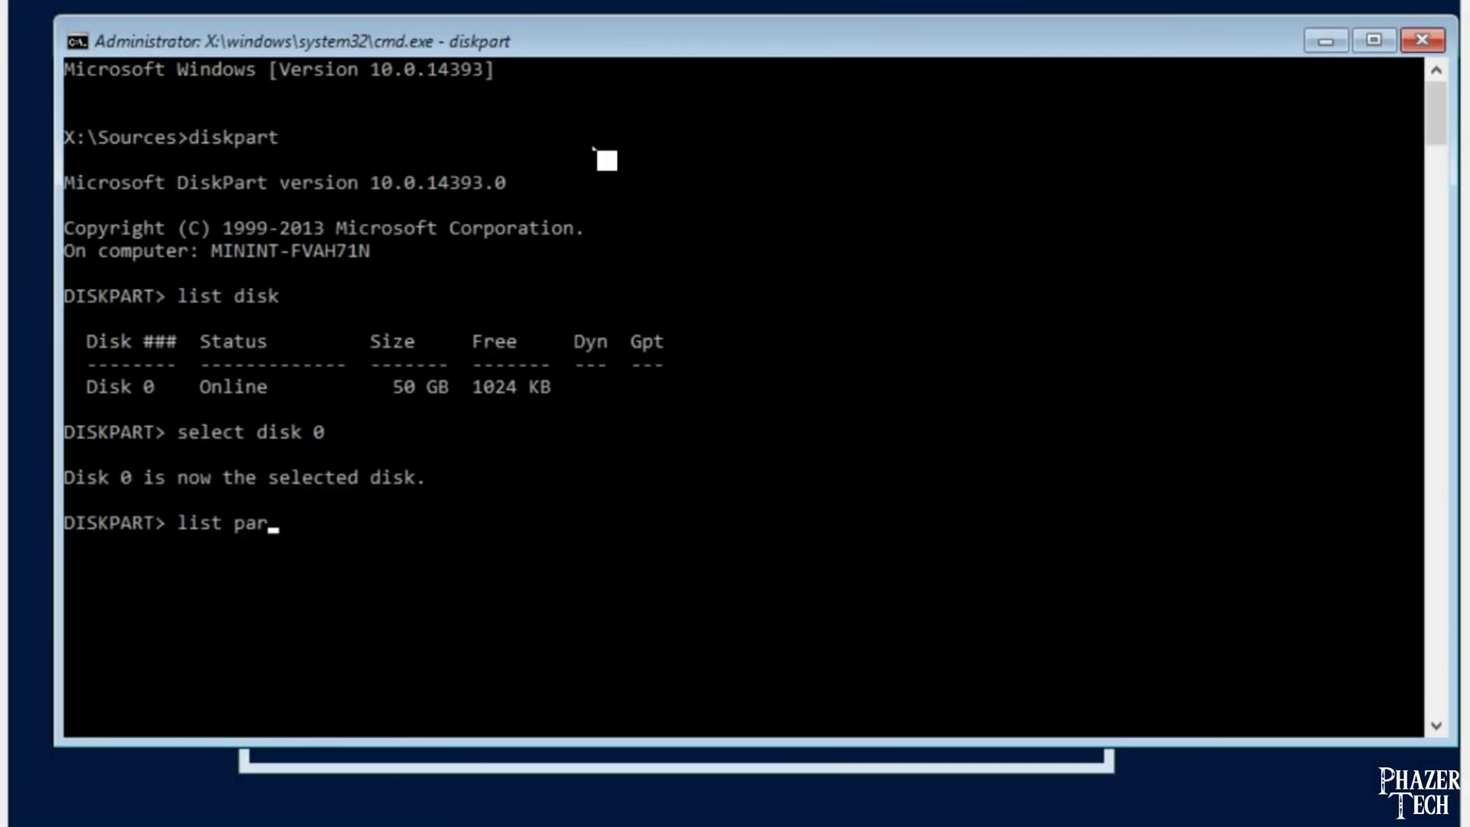
List disk 0's partitions in DiskPart, then inspect each disk's partitions in Disk Management.
type("n")
key("Return")
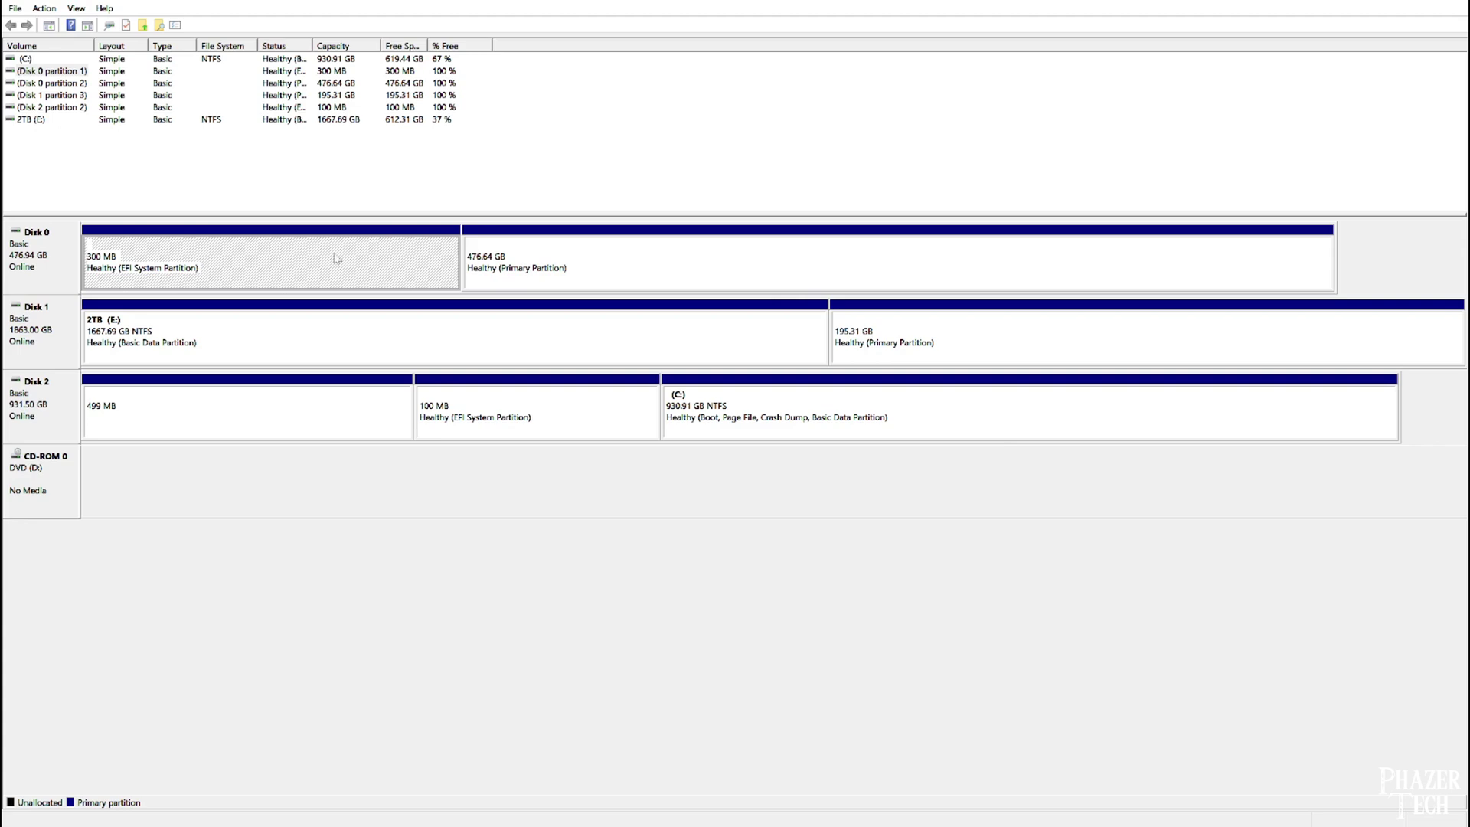
left_click(597, 272)
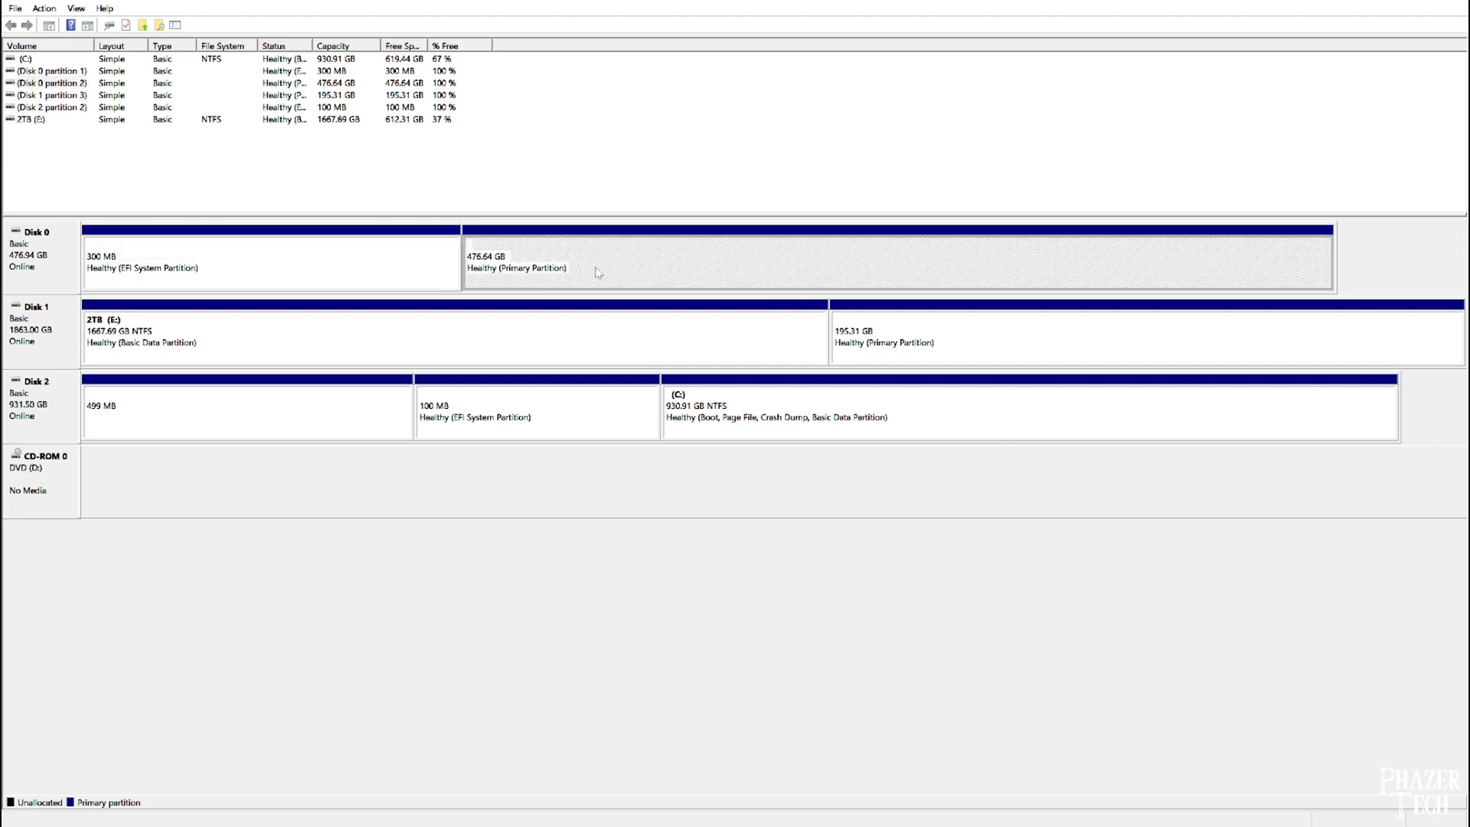
left_click(514, 325)
left_click(942, 335)
left_click(536, 409)
left_click(248, 404)
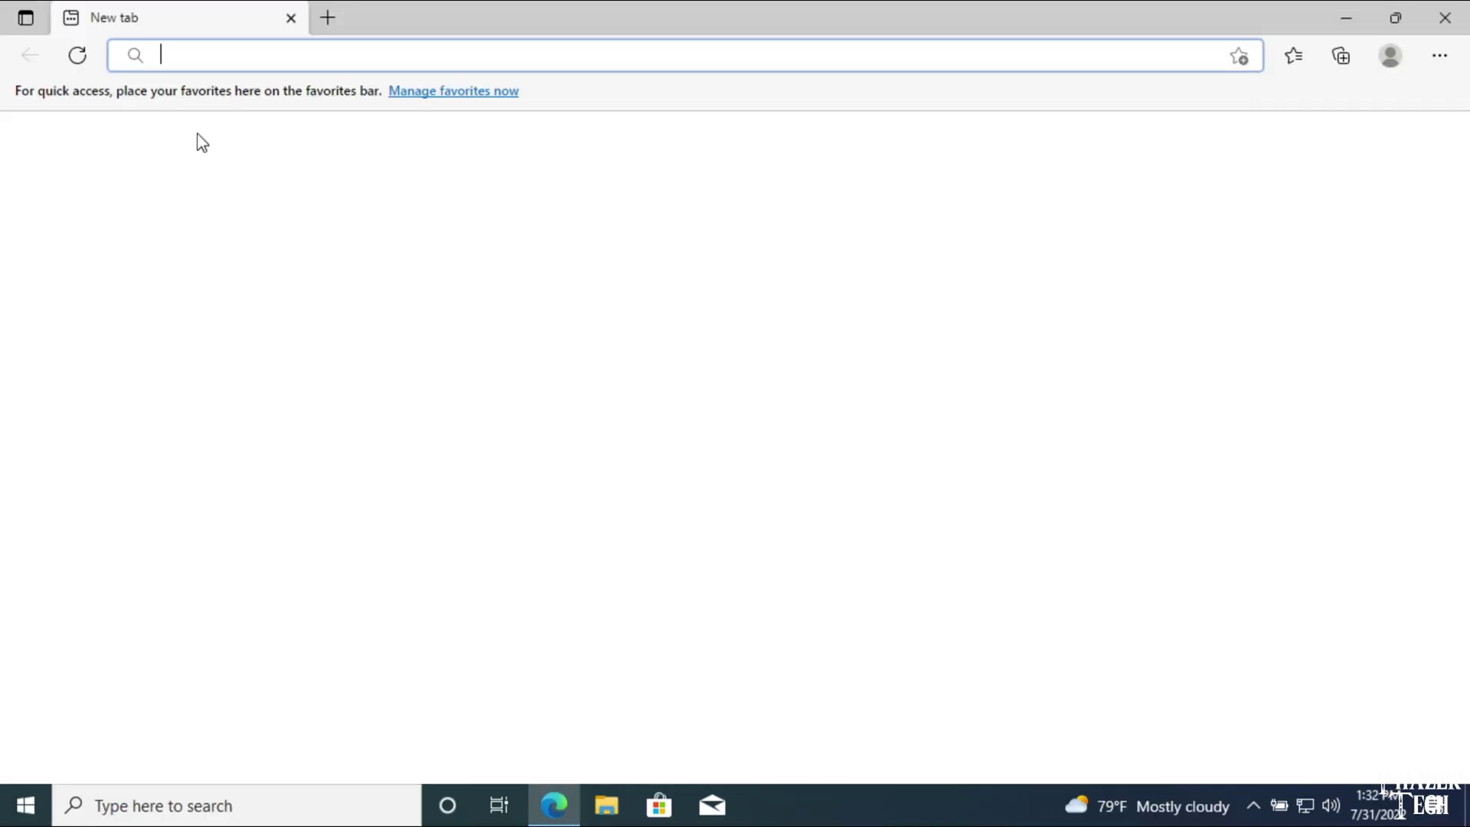
Search the web for 'macrium reflect' and open the Macrium Reflect Free Edition result.
type("macrium reflect")
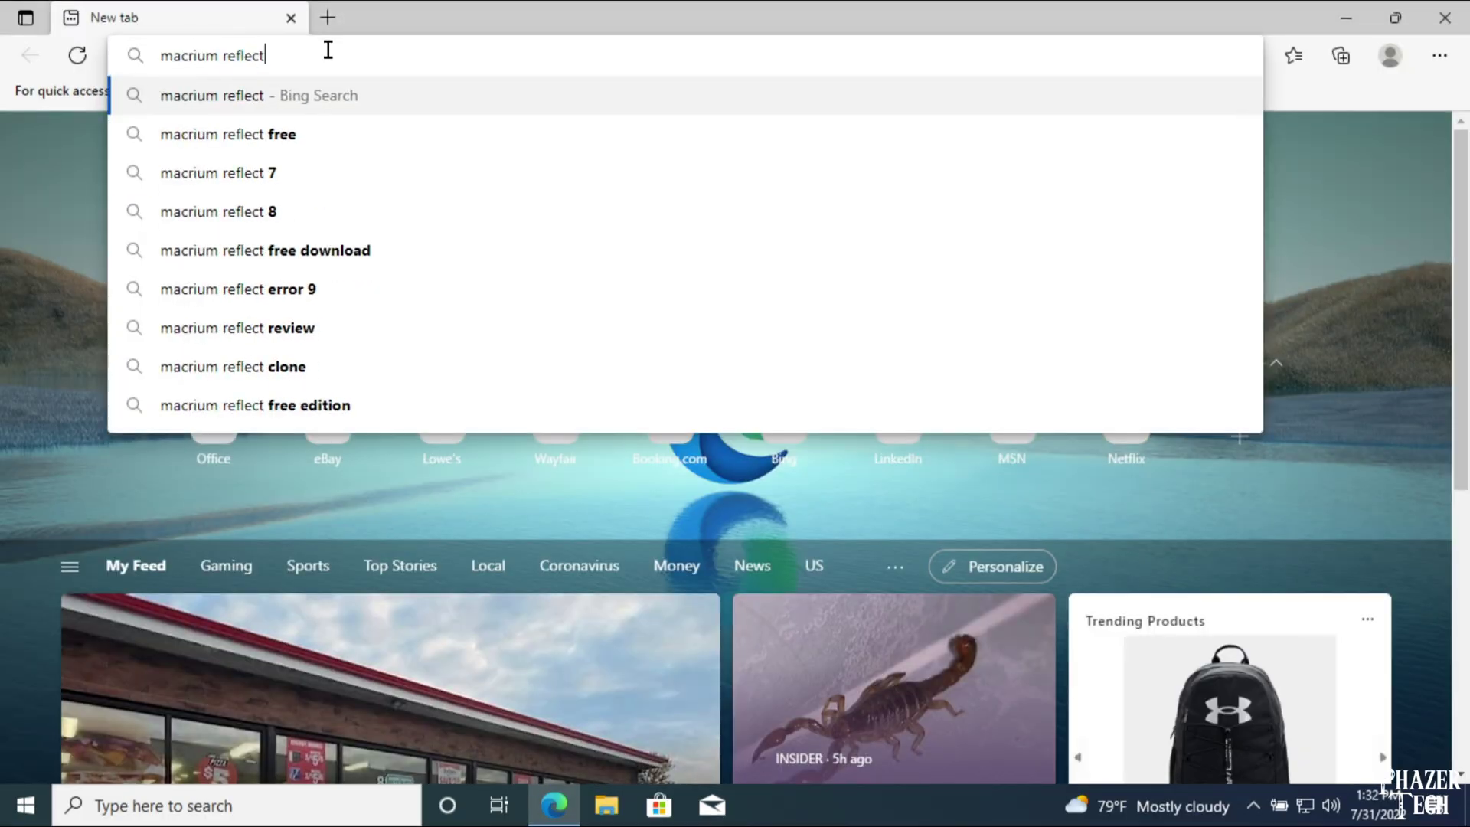
key("Return")
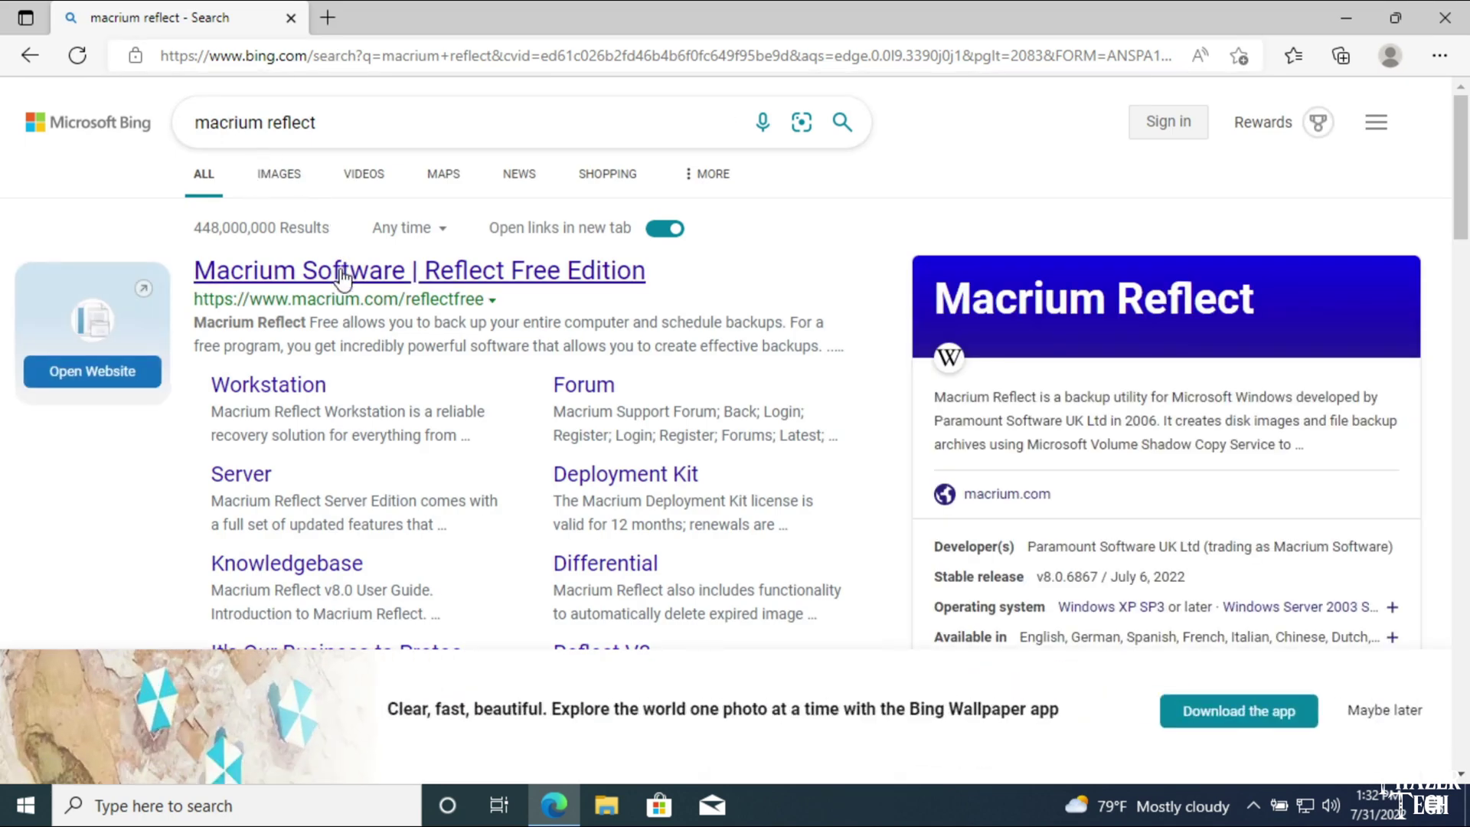
left_click(333, 269)
Choose to download Reflect 8 Free and begin the registration e-mail form.
scroll(332, 264, "down", 20)
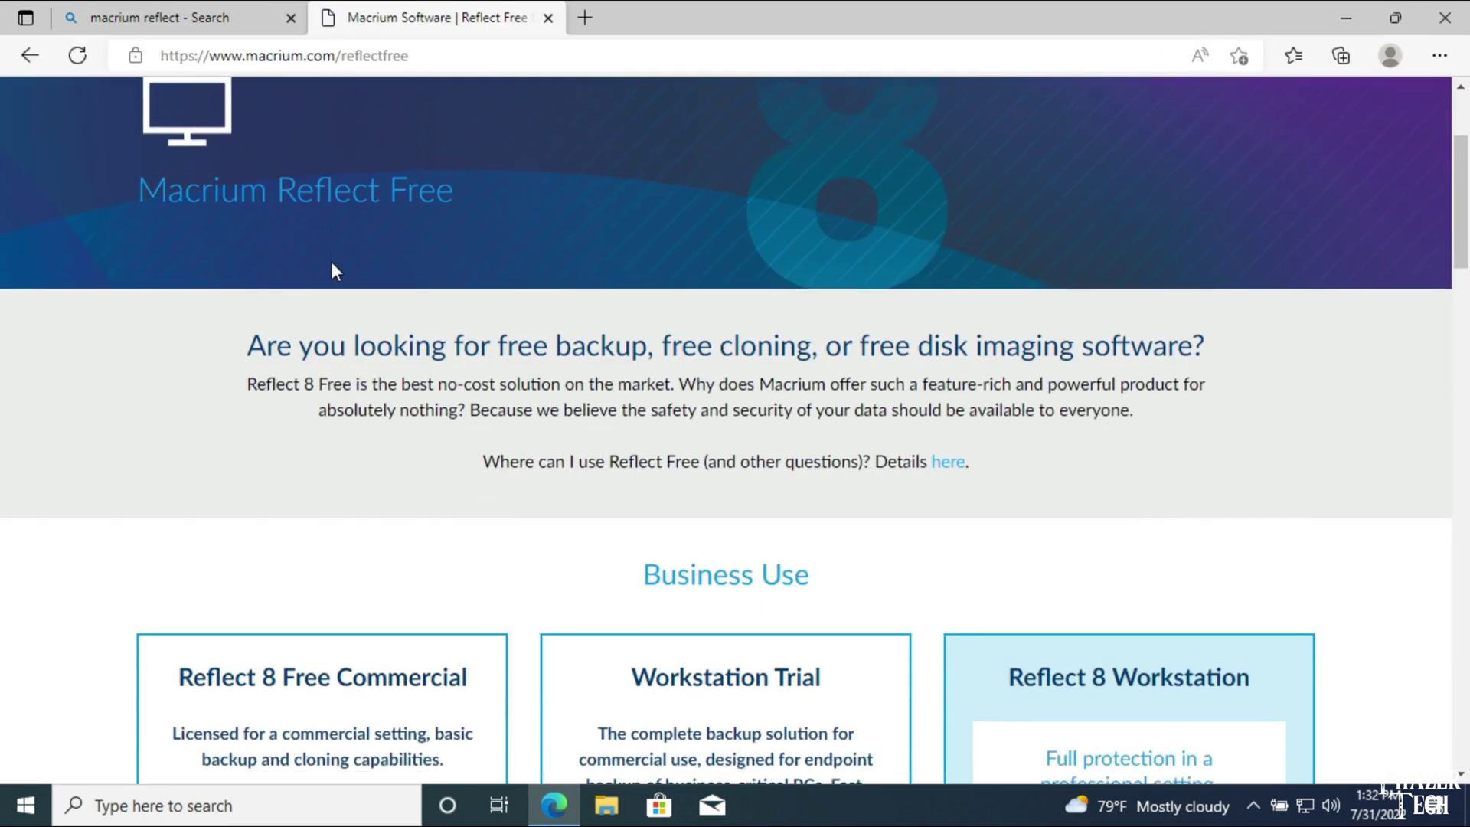
scroll(332, 263, "down", 3)
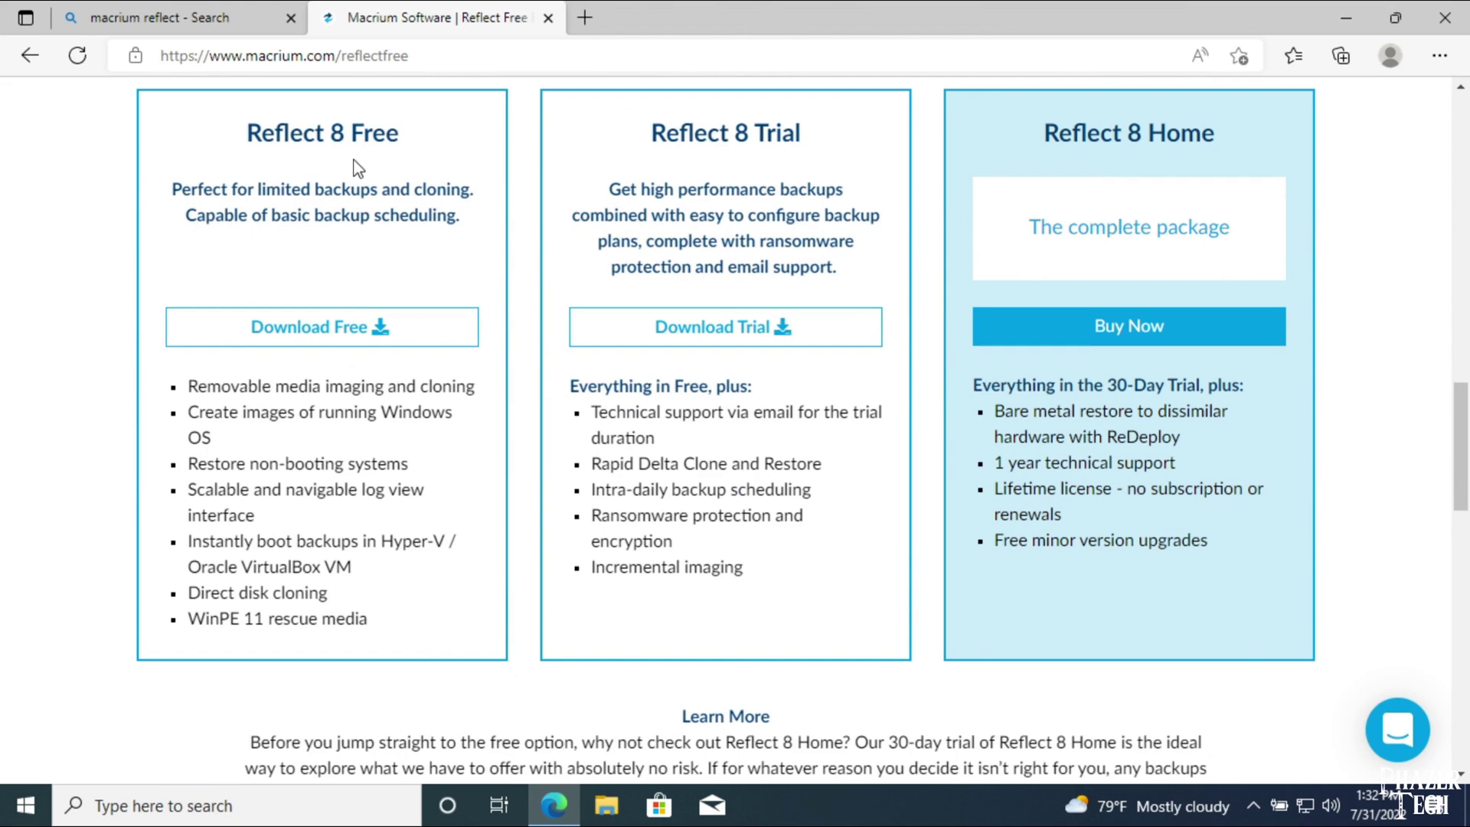
left_click(357, 324)
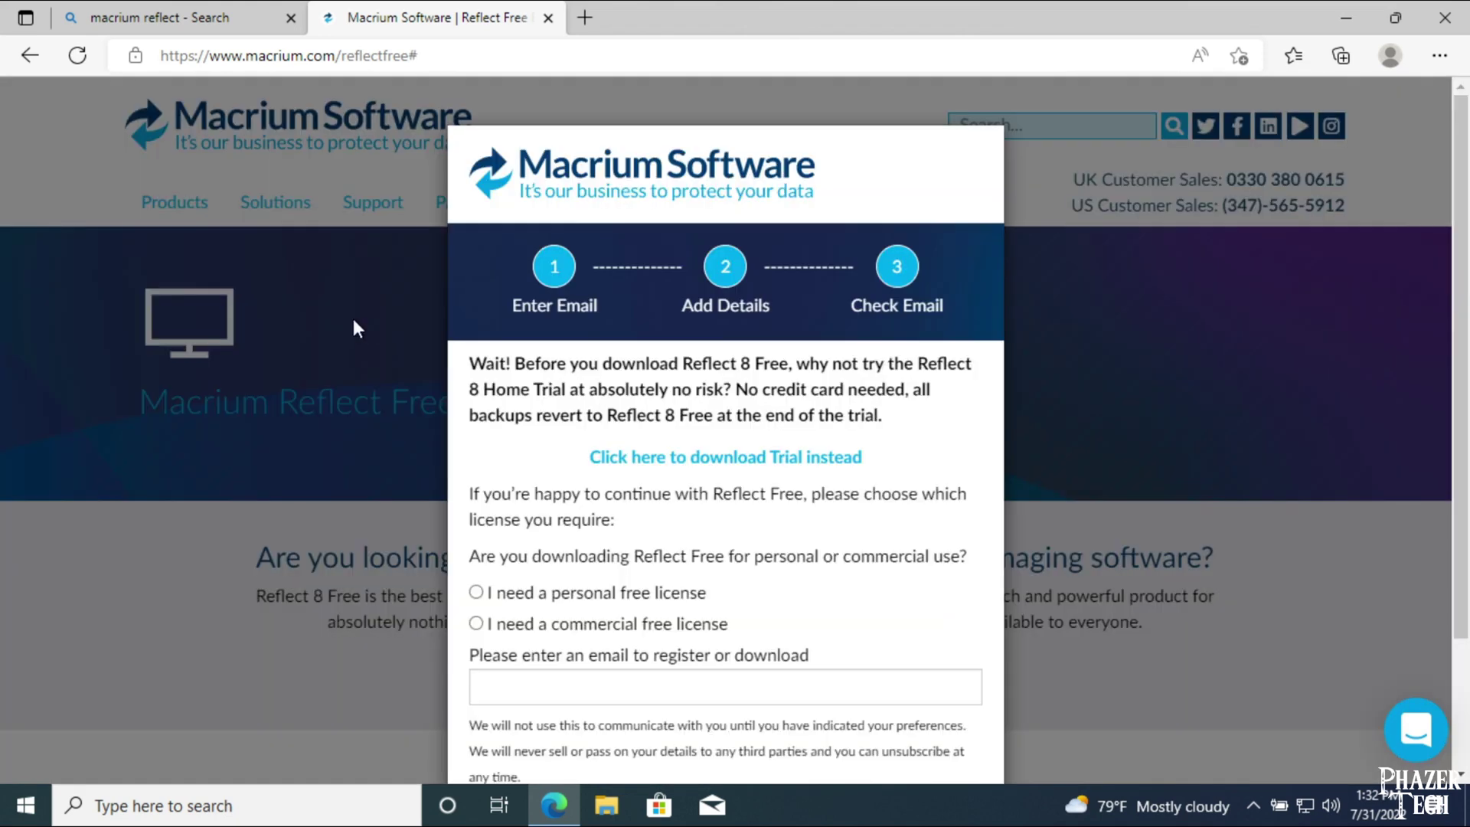
scroll(613, 341, "down", 2)
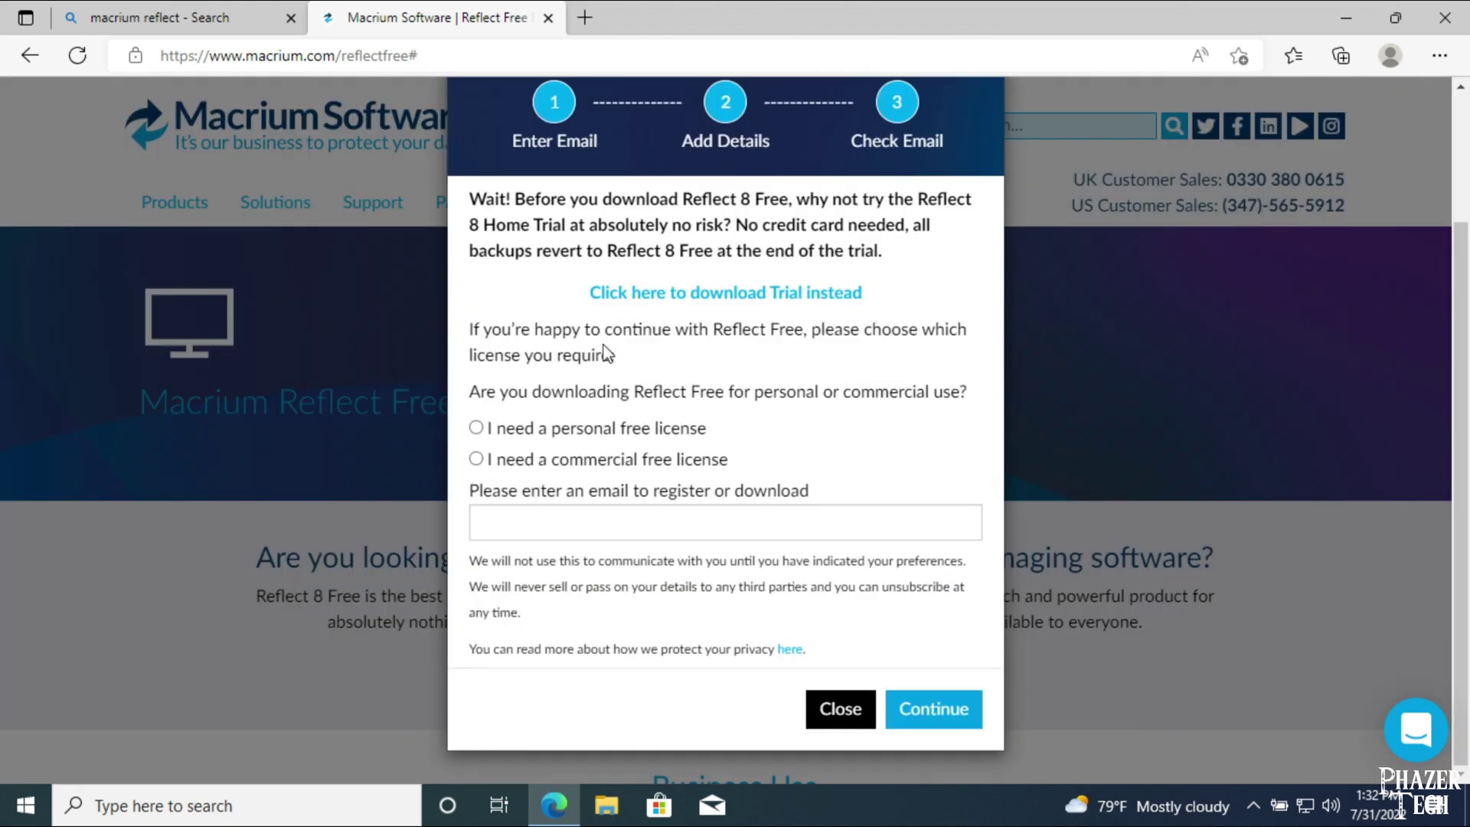
left_click(612, 524)
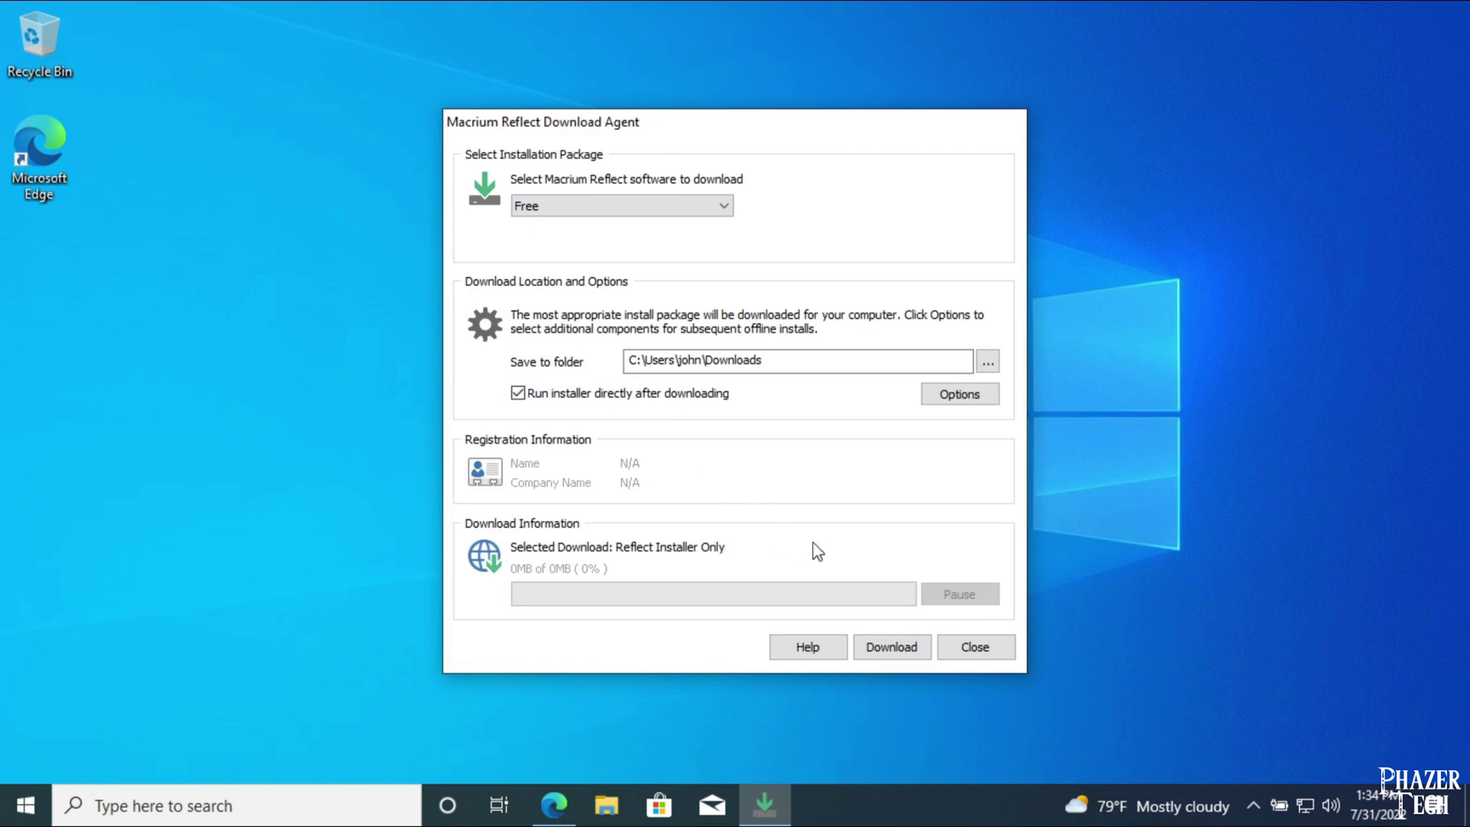
Download the Free installer package, accept the licence and confirm personal, non-commercial use.
left_click(887, 650)
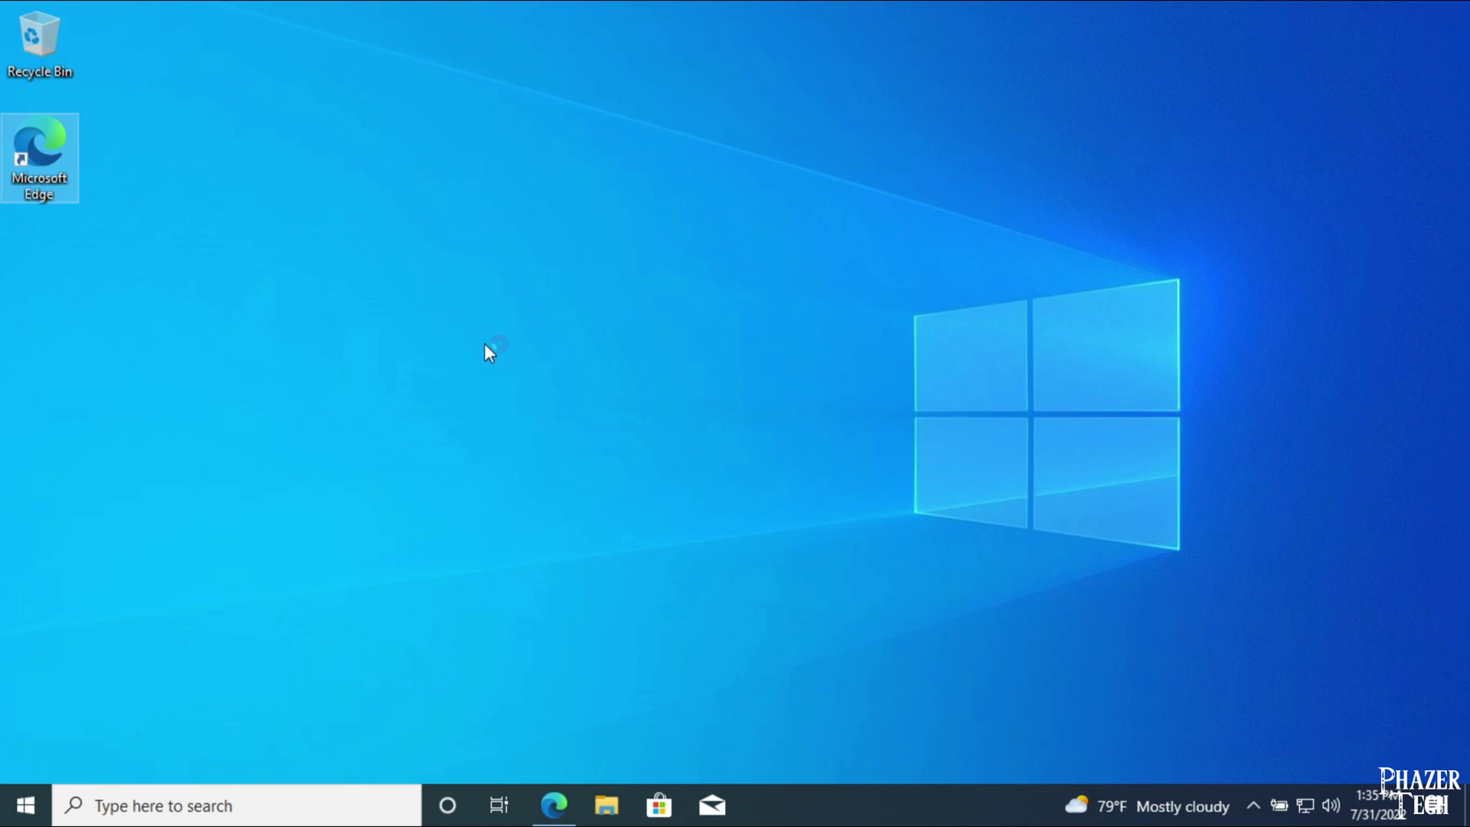
left_click(851, 538)
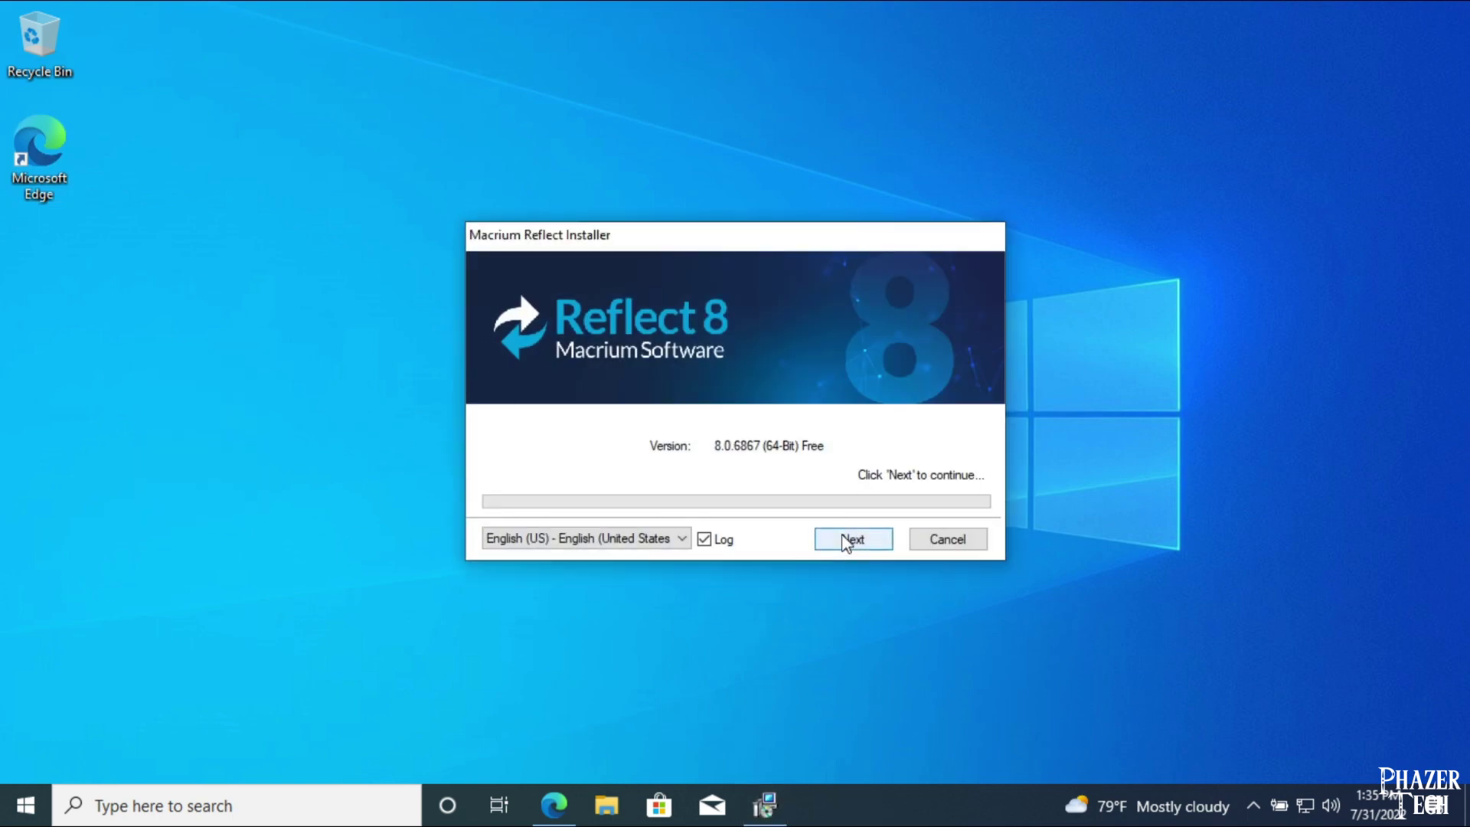
left_click(848, 571)
left_click(734, 490)
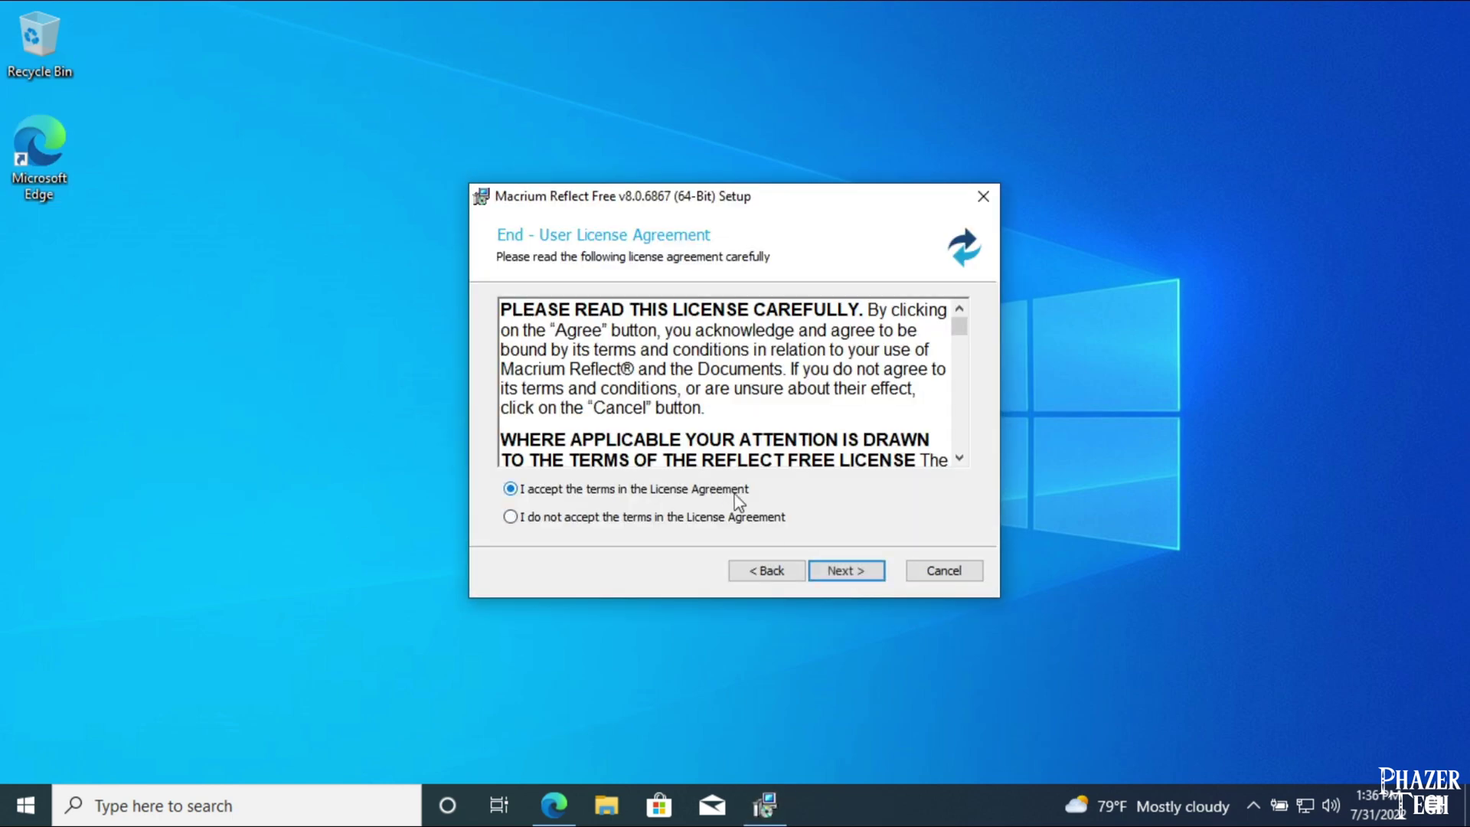
left_click(861, 571)
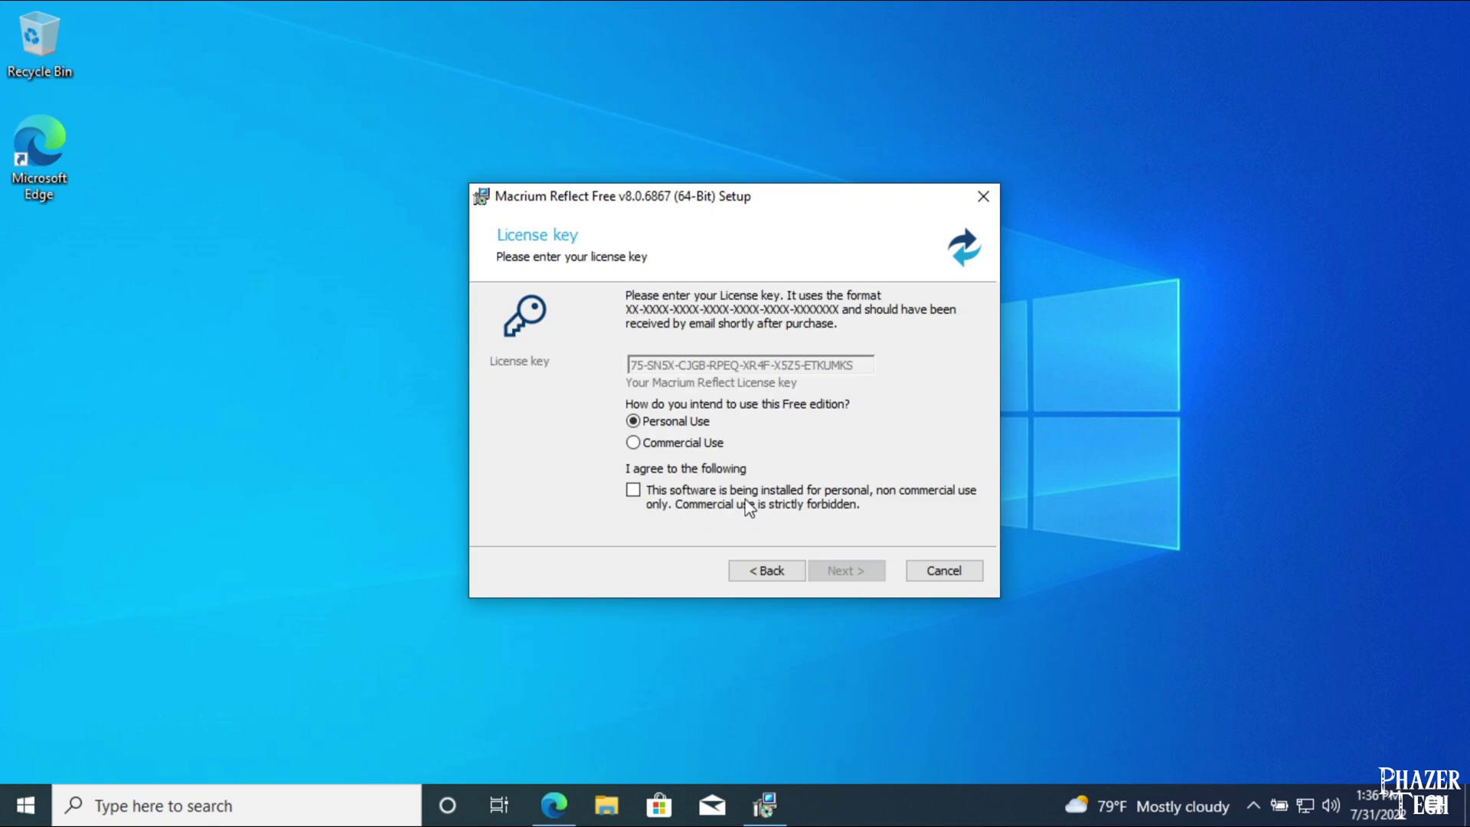
left_click(633, 490)
left_click(847, 573)
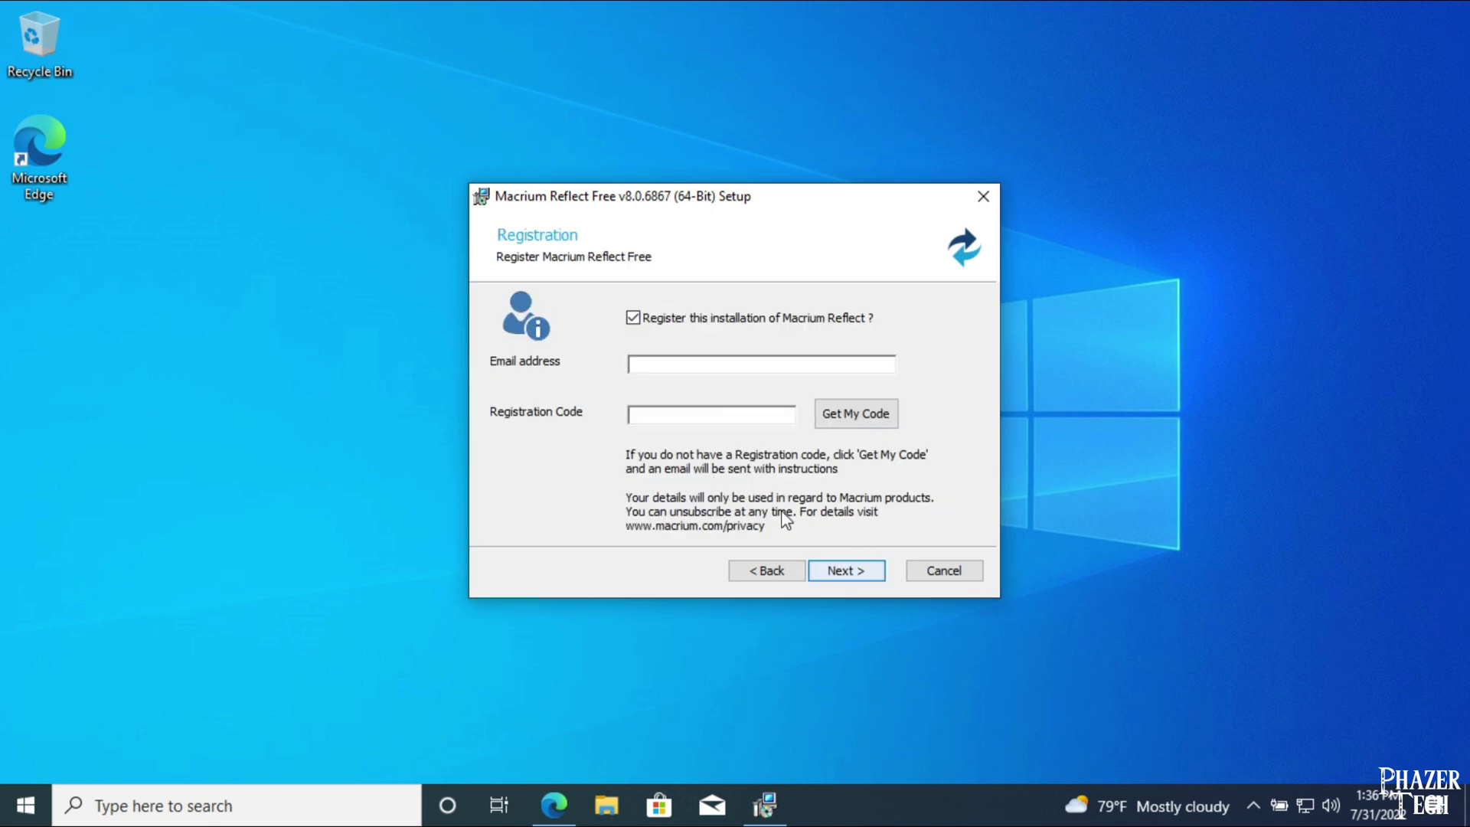
Skip registration, keep default setup options, install, and launch Macrium Reflect.
left_click(746, 323)
left_click(833, 574)
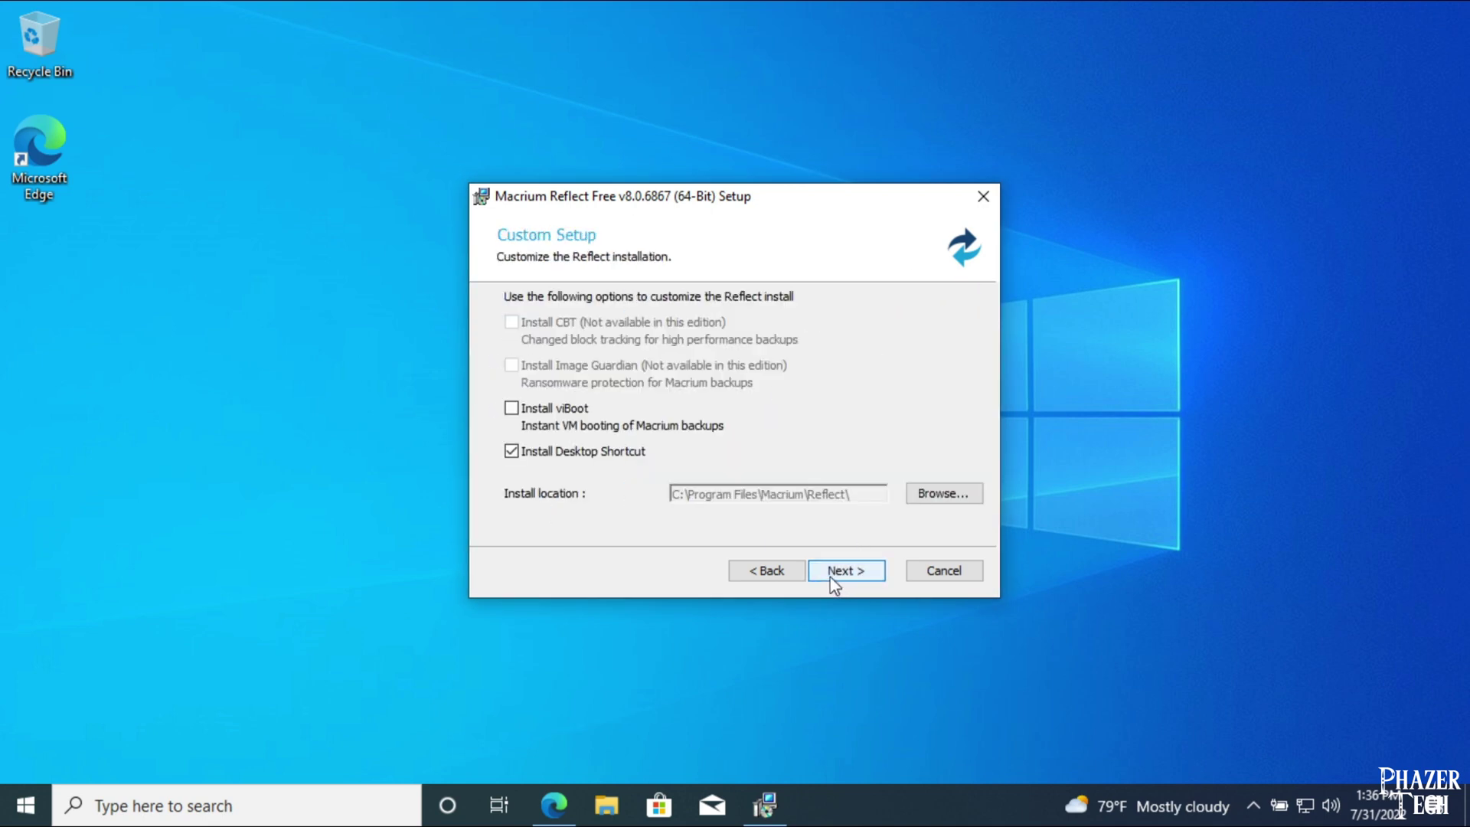
left_click(832, 575)
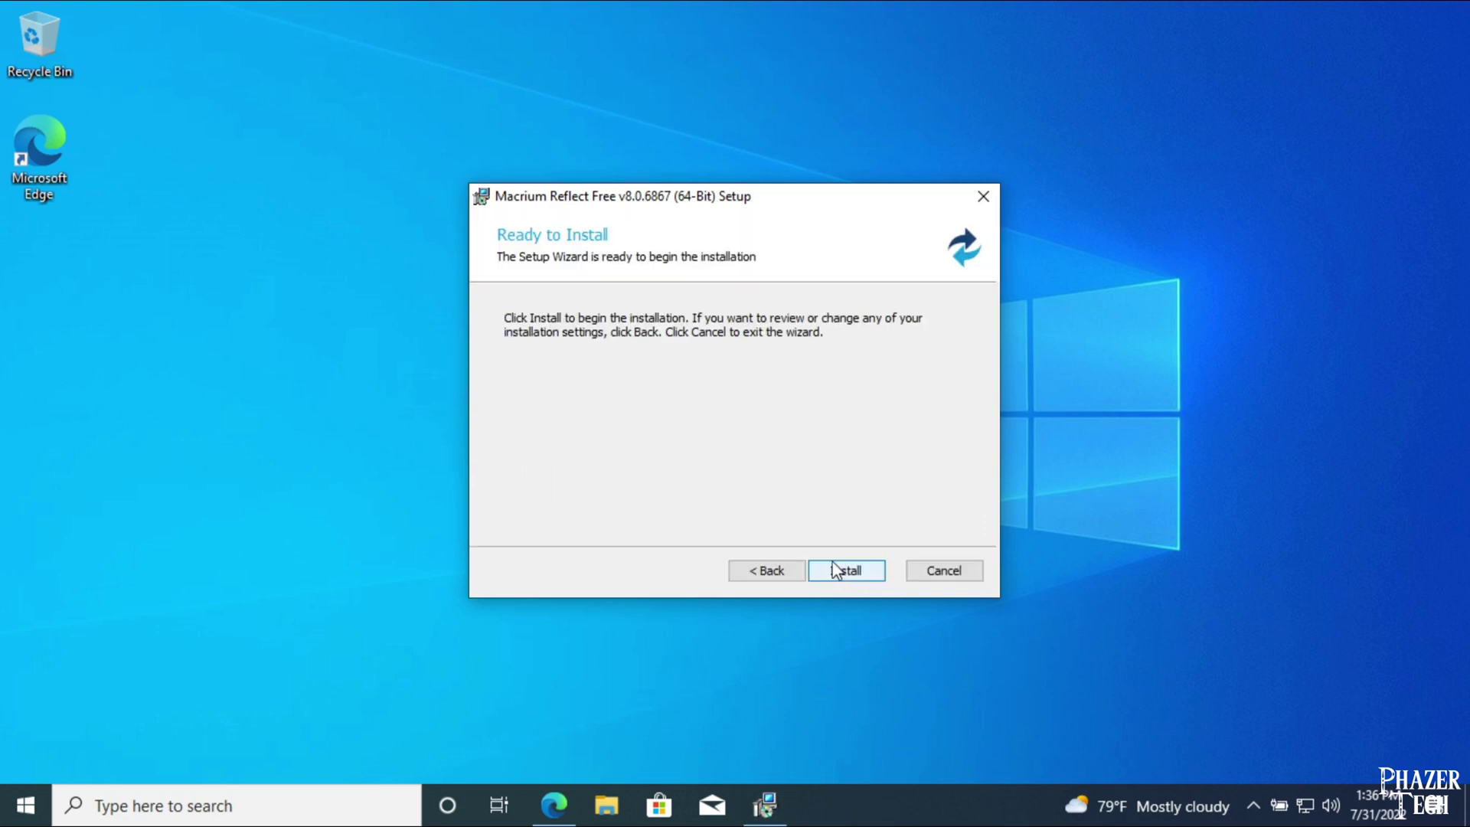
left_click(836, 572)
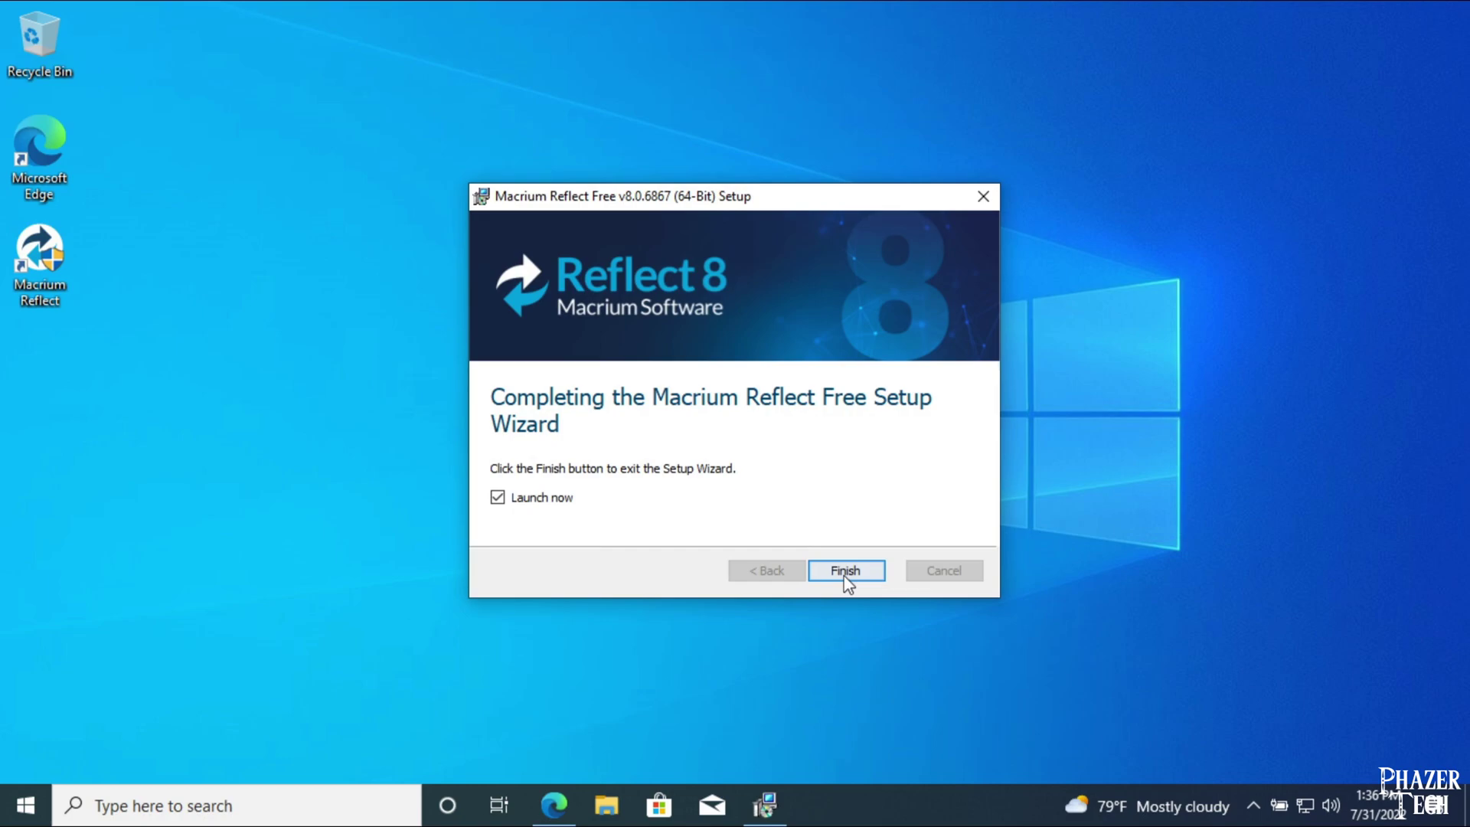
left_click(845, 571)
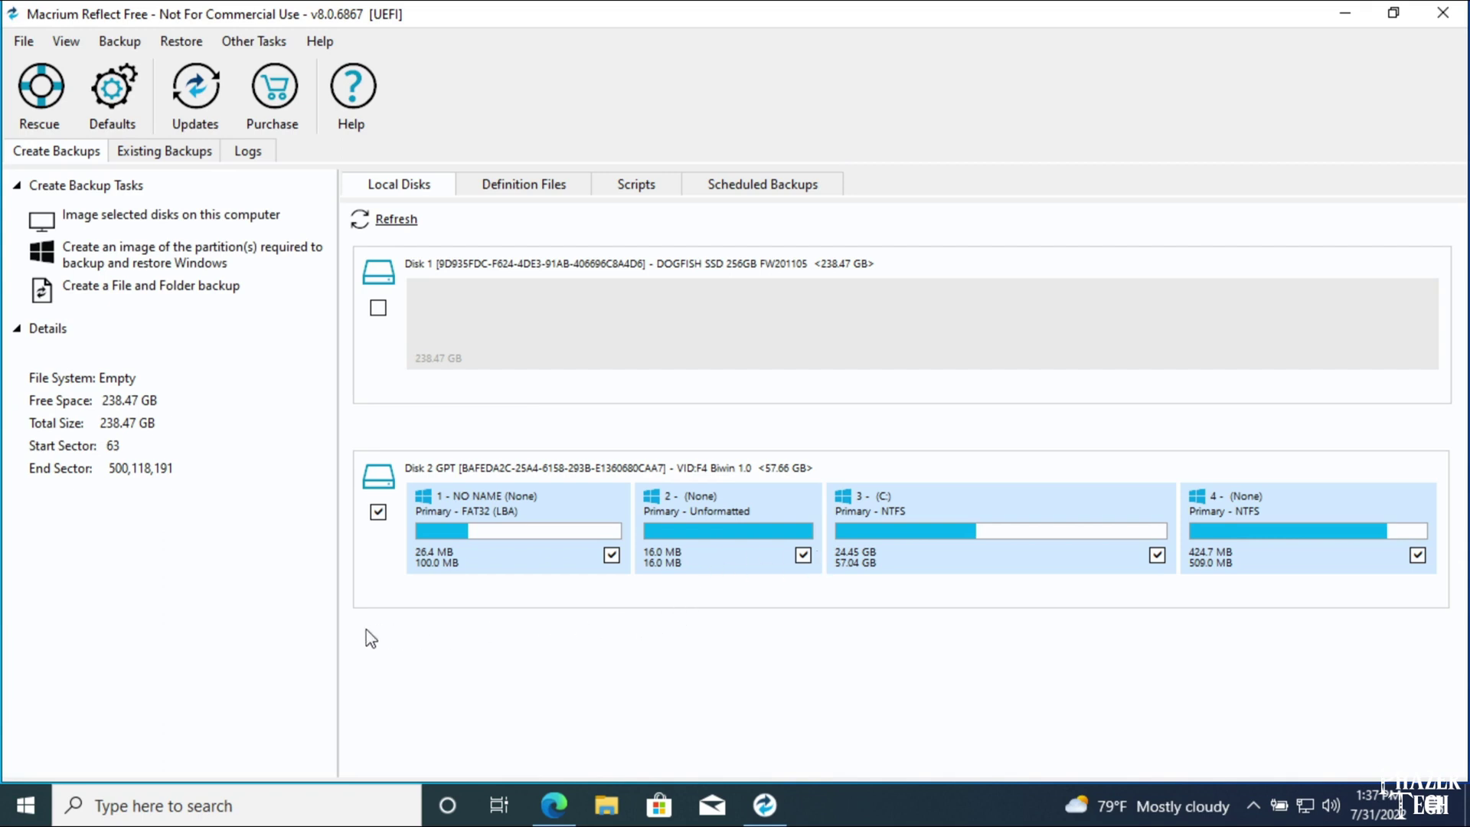
Set up a clone of Disk 2 (Windows) onto the DOGFISH SSD 256GB.
left_click(378, 573)
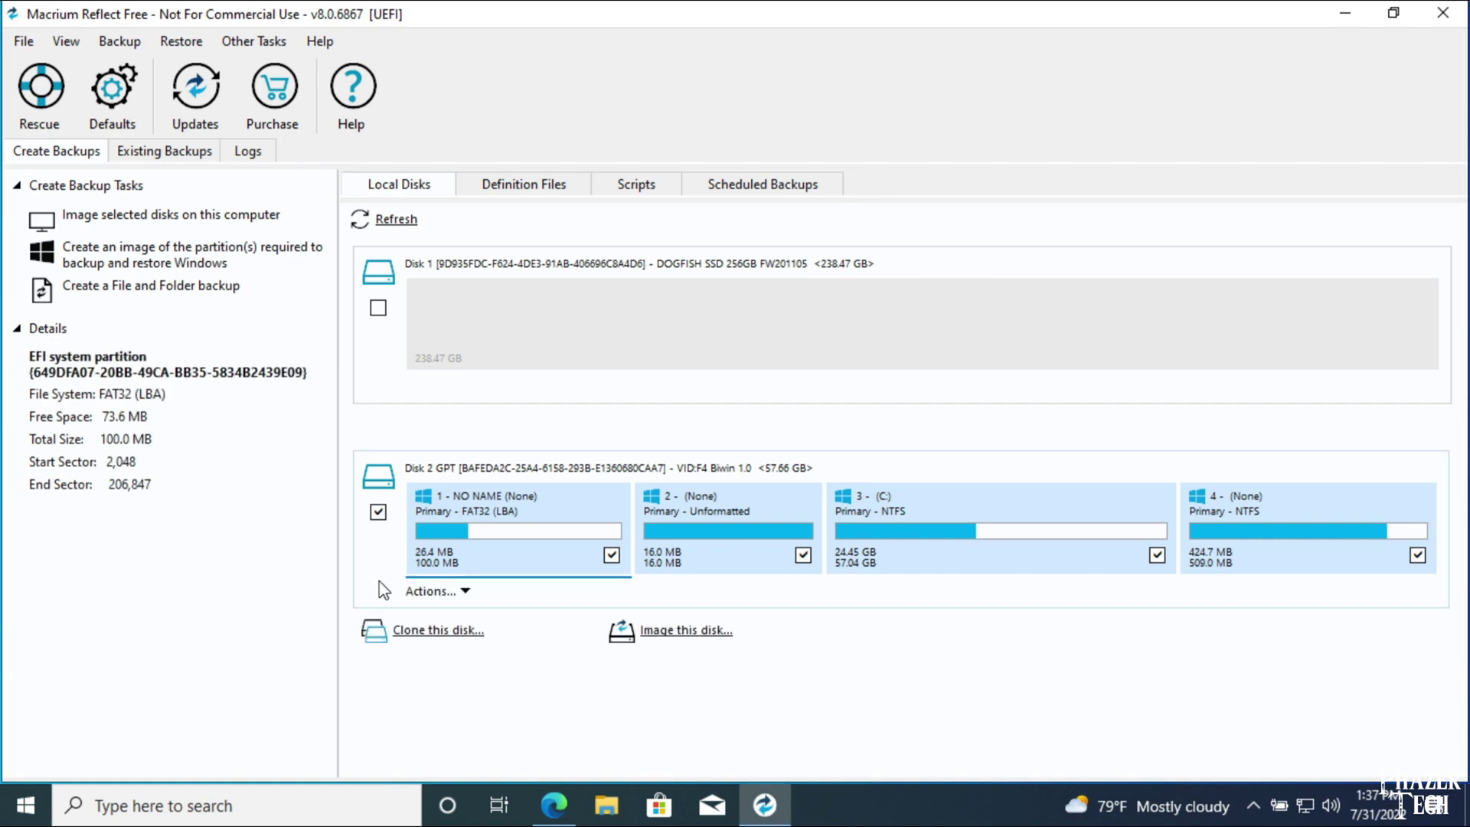
left_click(427, 634)
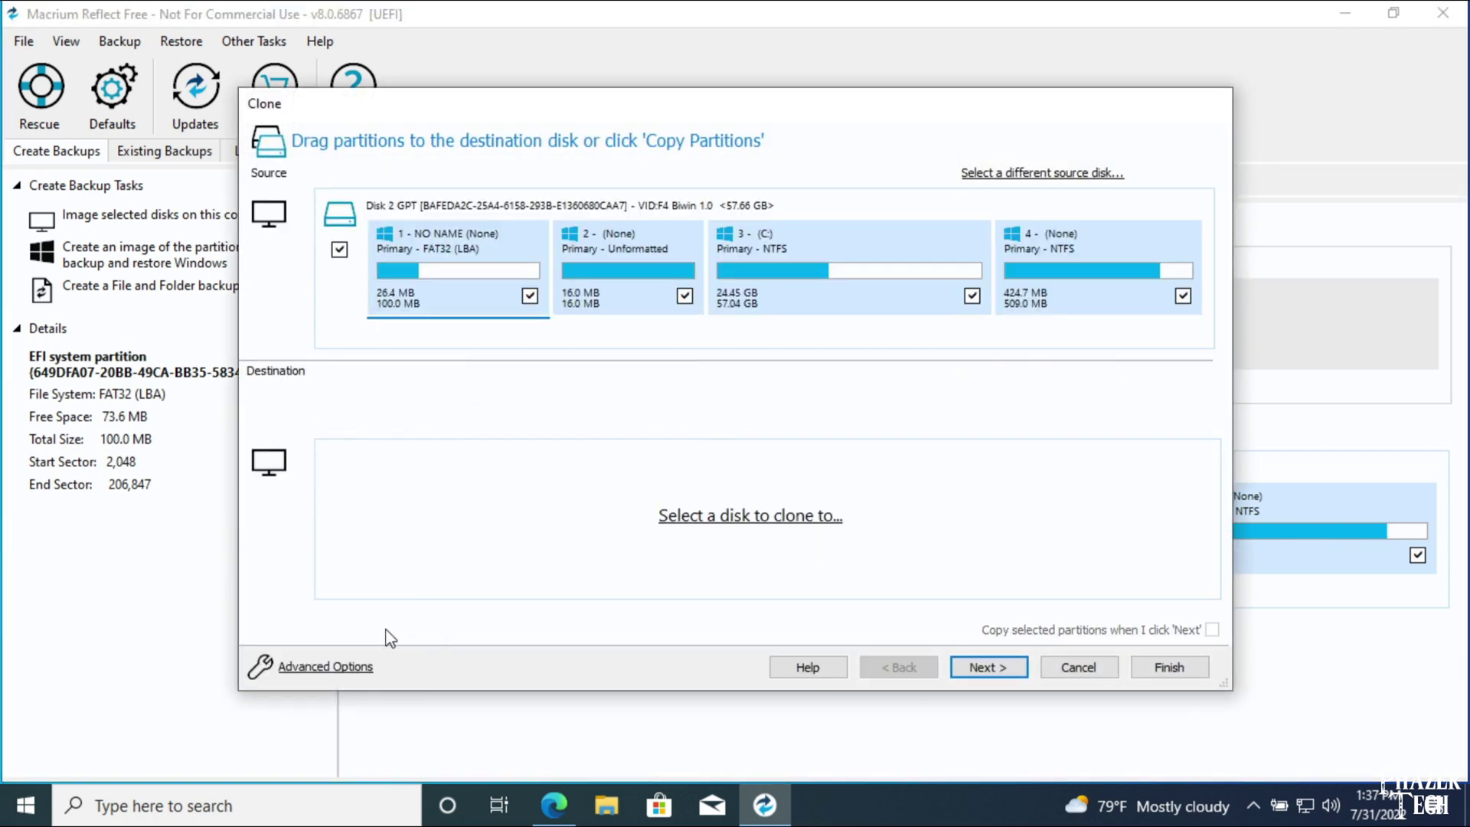
left_click(702, 520)
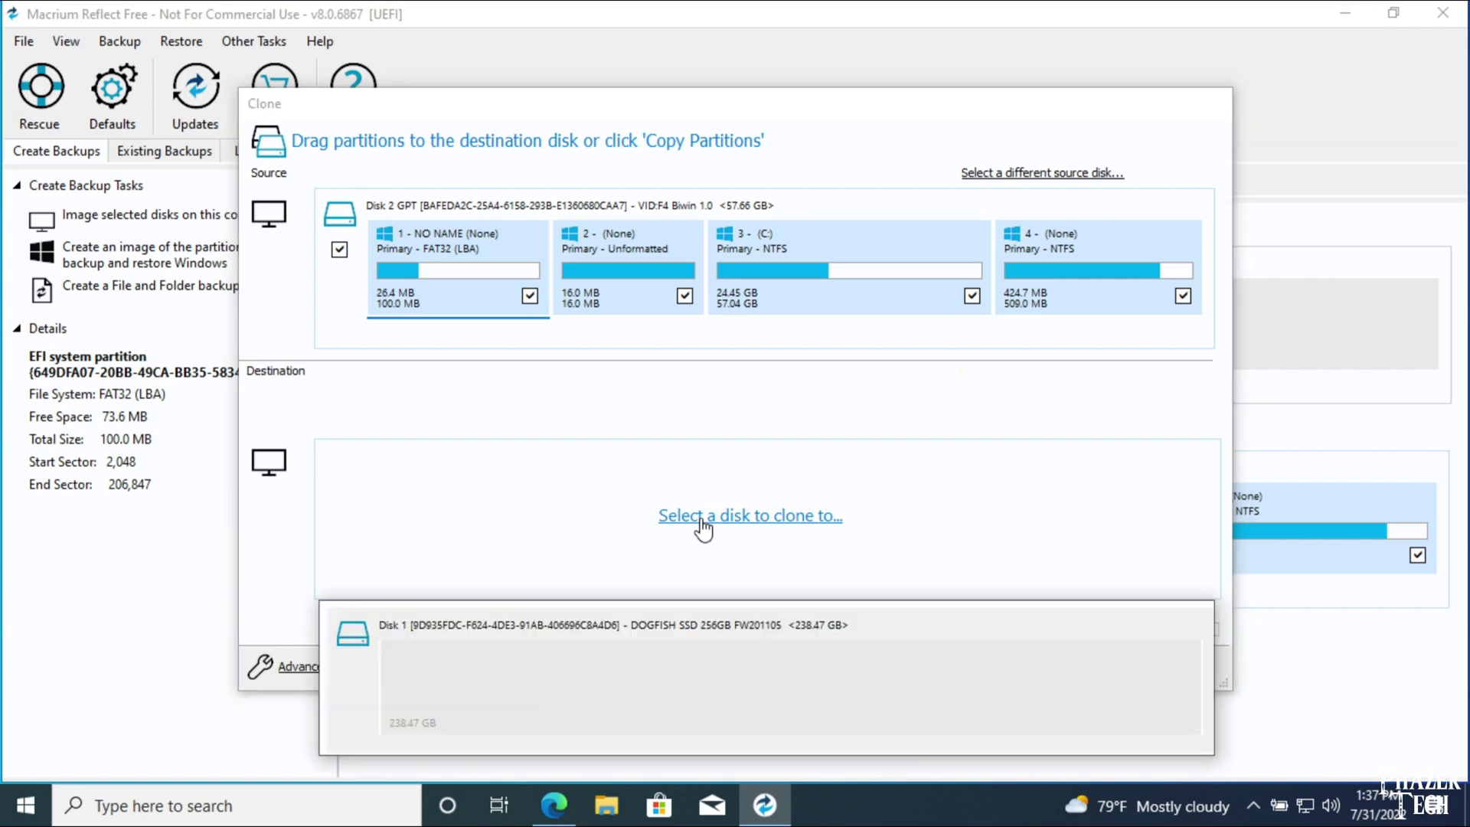
left_click(618, 626)
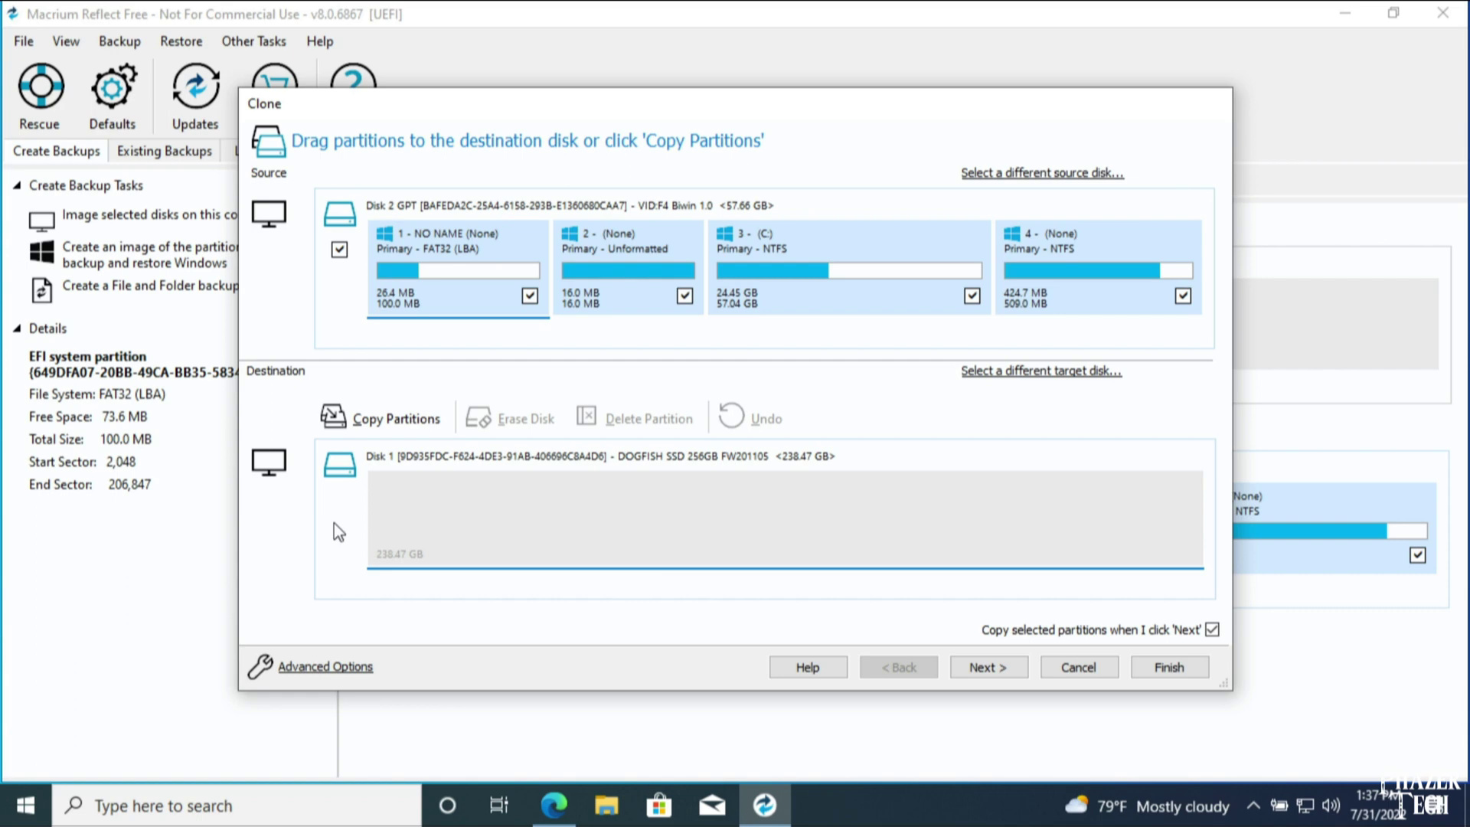
Copy all partitions stretched to fill the SSD, skip scheduling, and run the clone to completion.
left_click(405, 419)
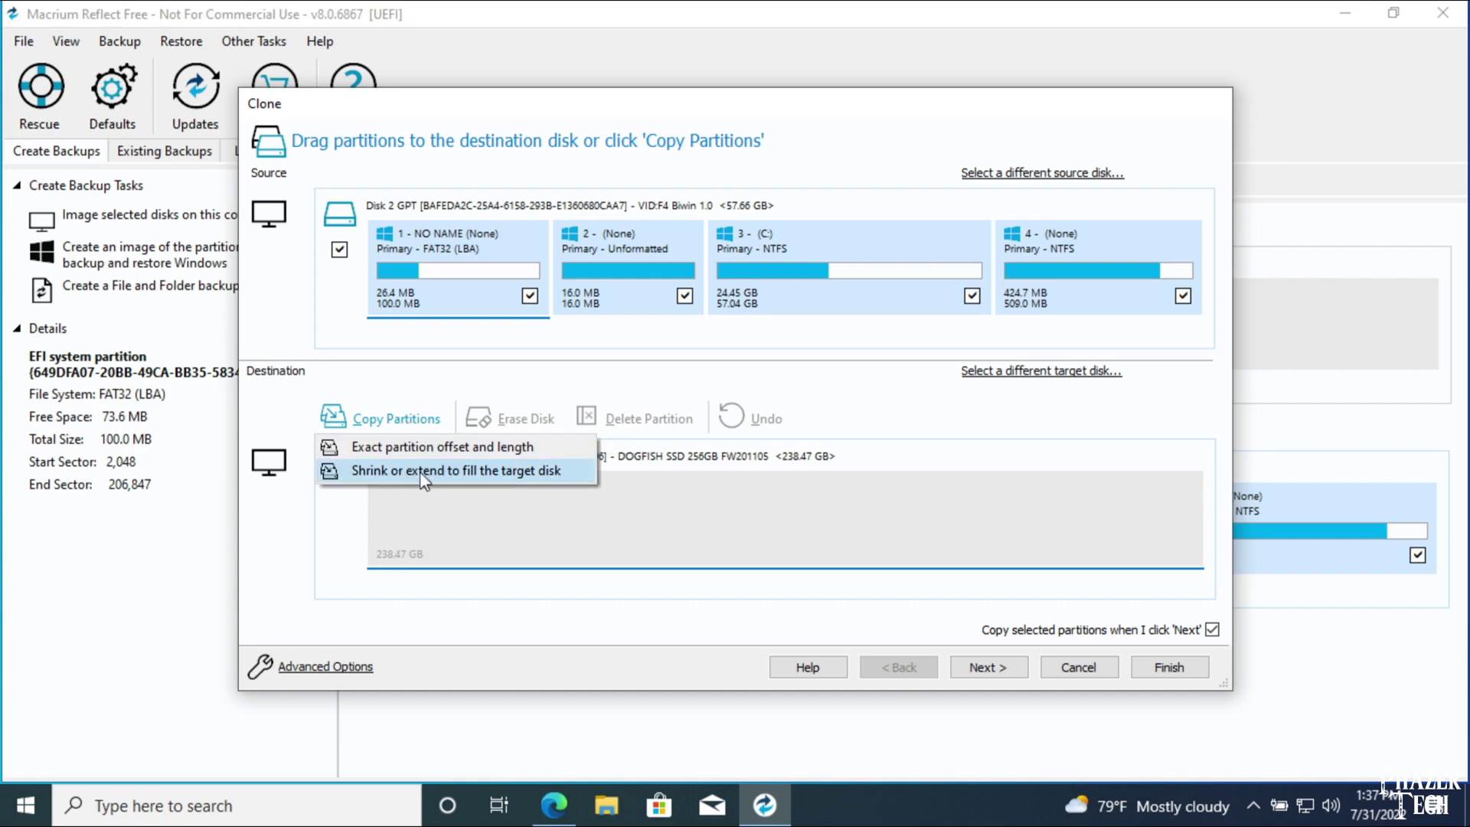
left_click(494, 471)
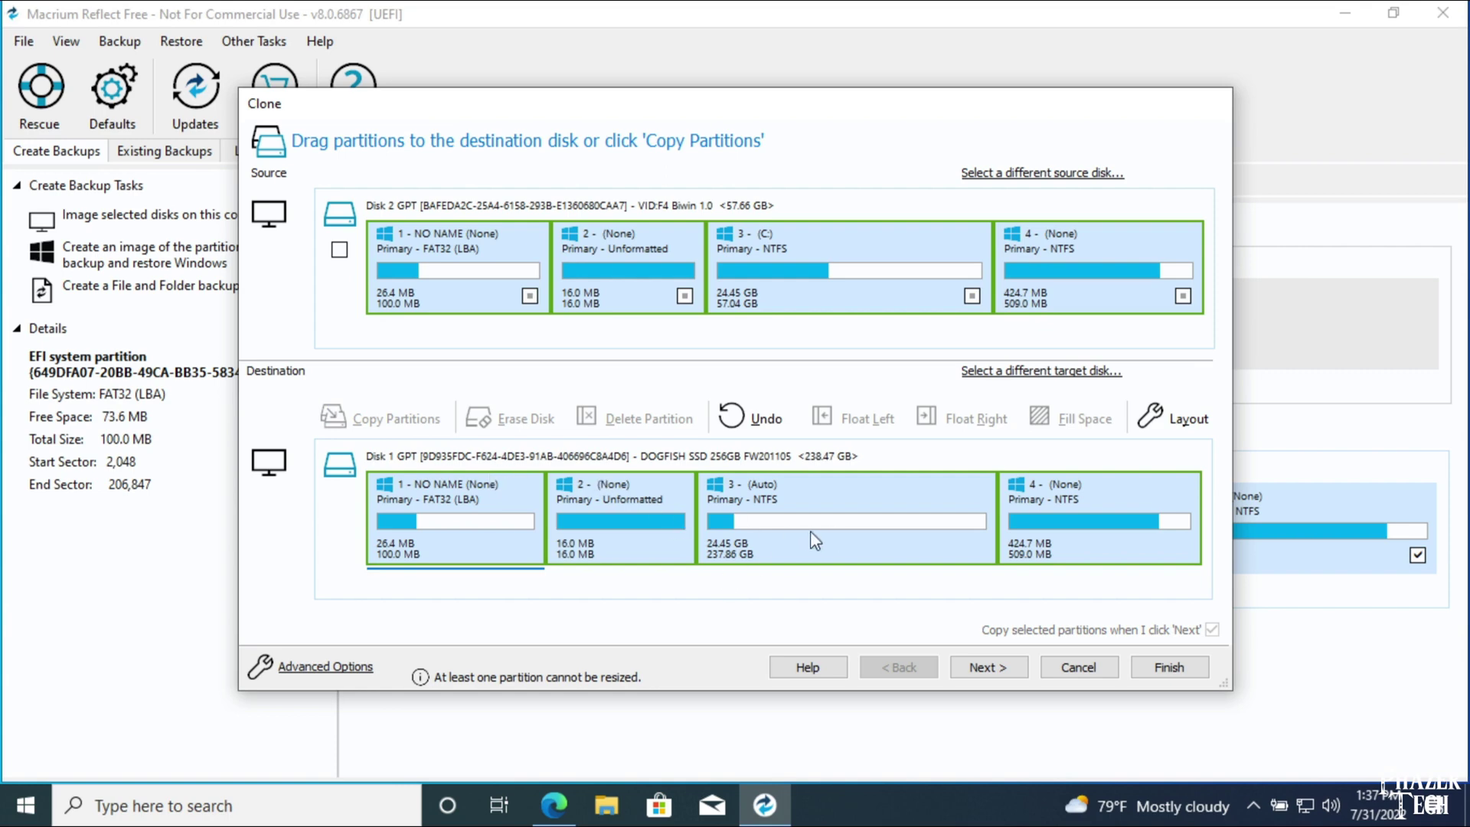
left_click(1008, 669)
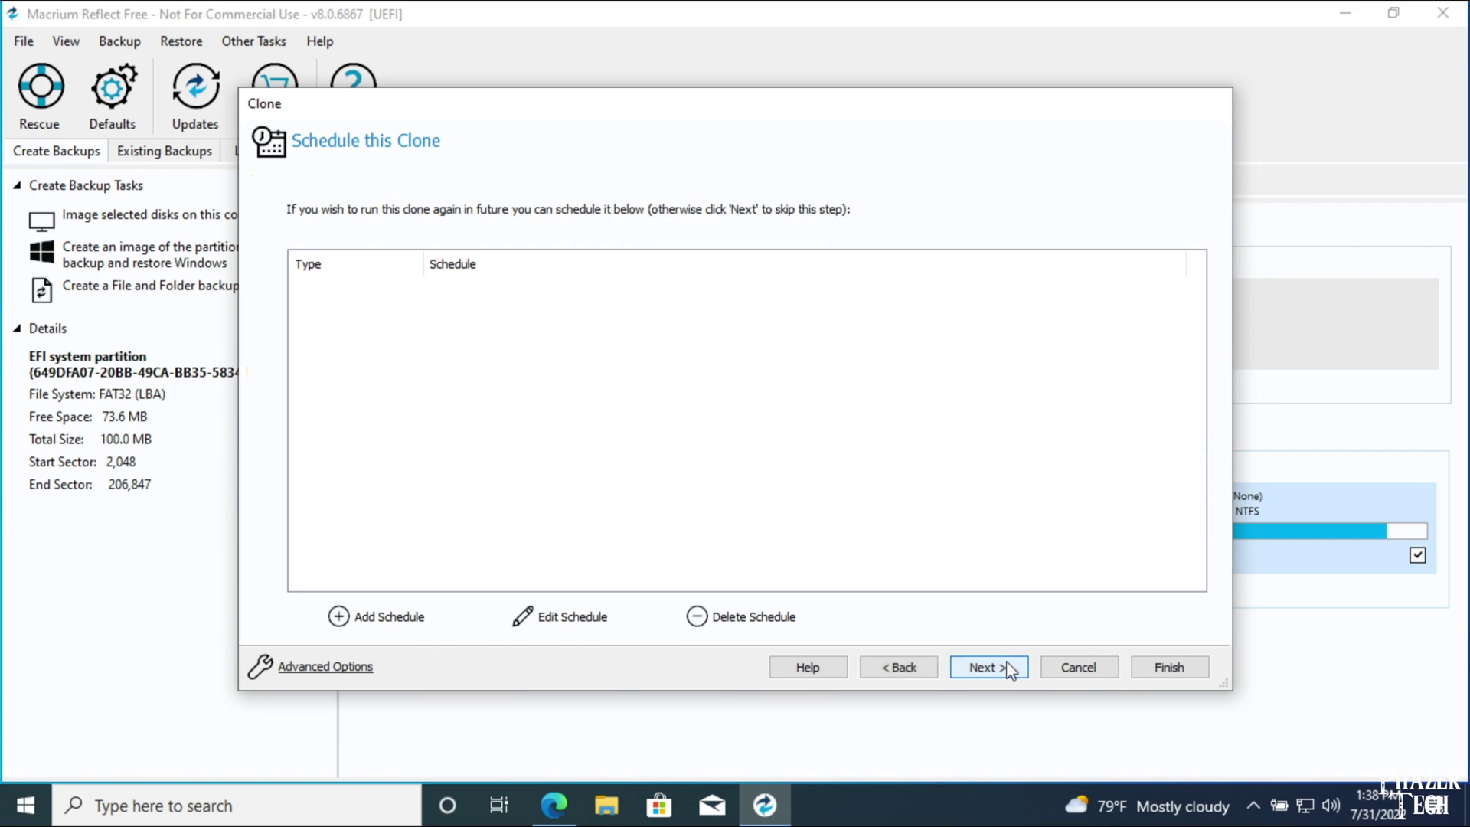
left_click(1009, 669)
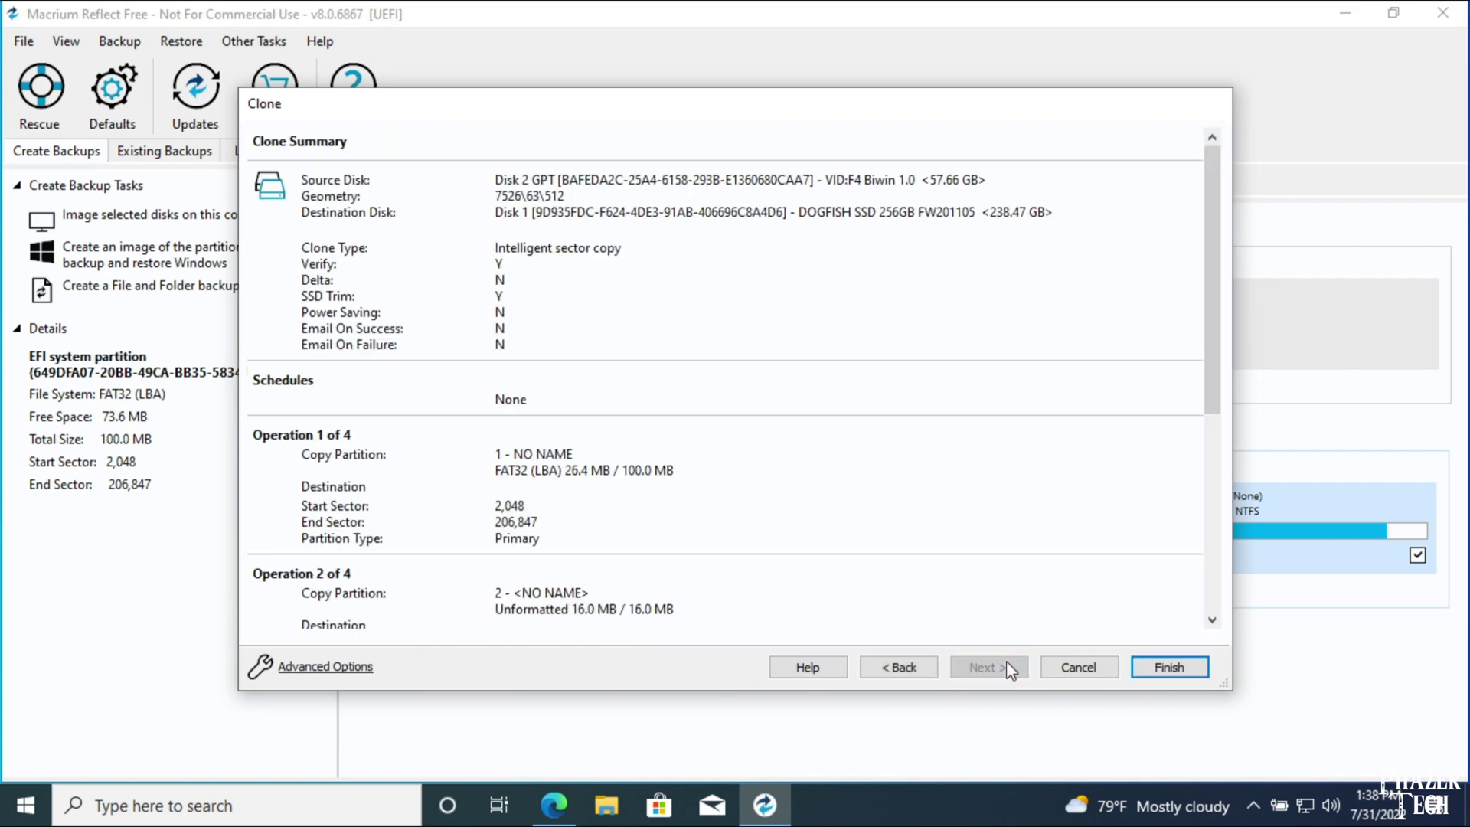
left_click(1187, 668)
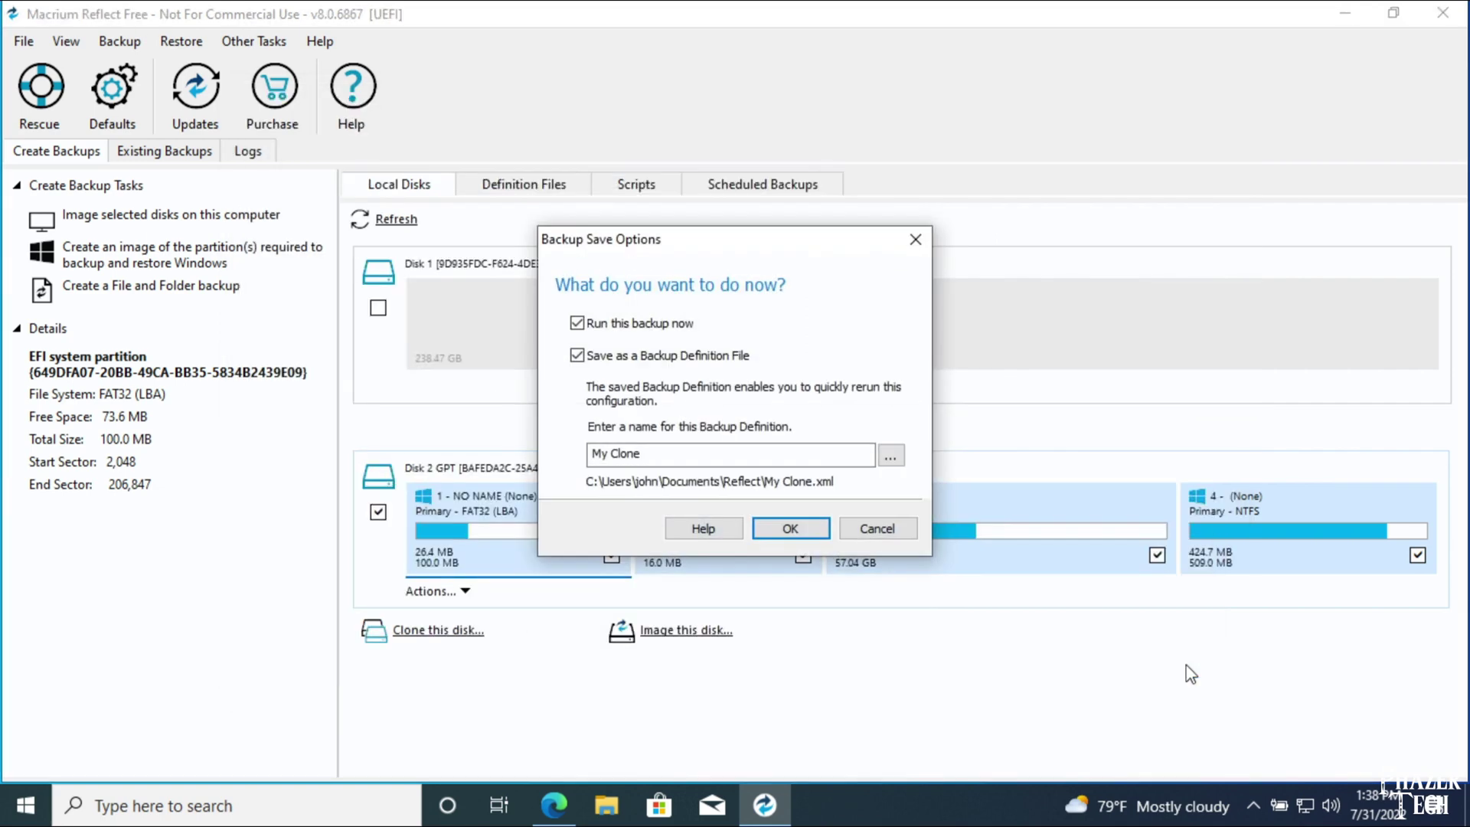
left_click(800, 527)
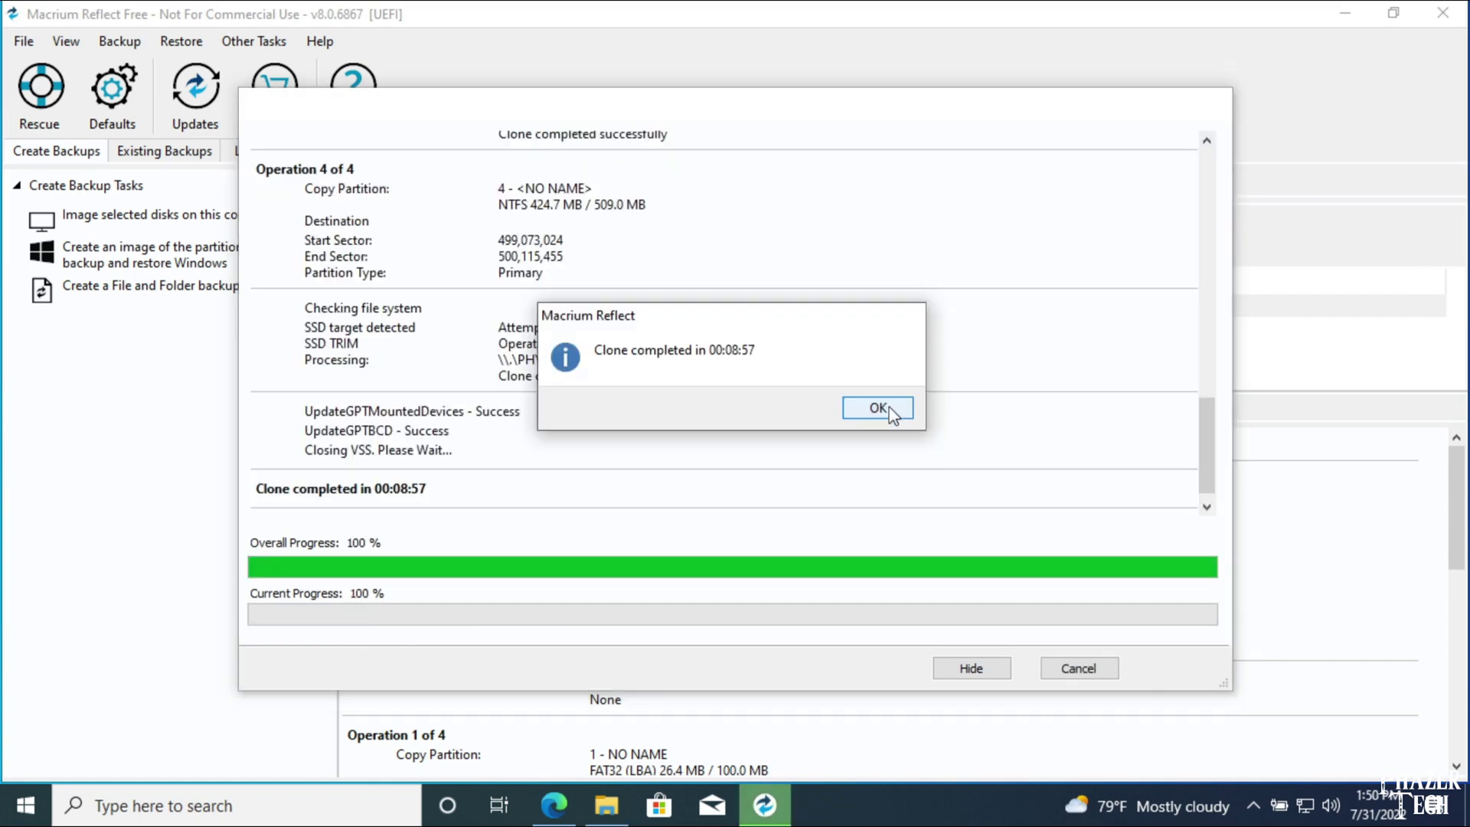
left_click(888, 412)
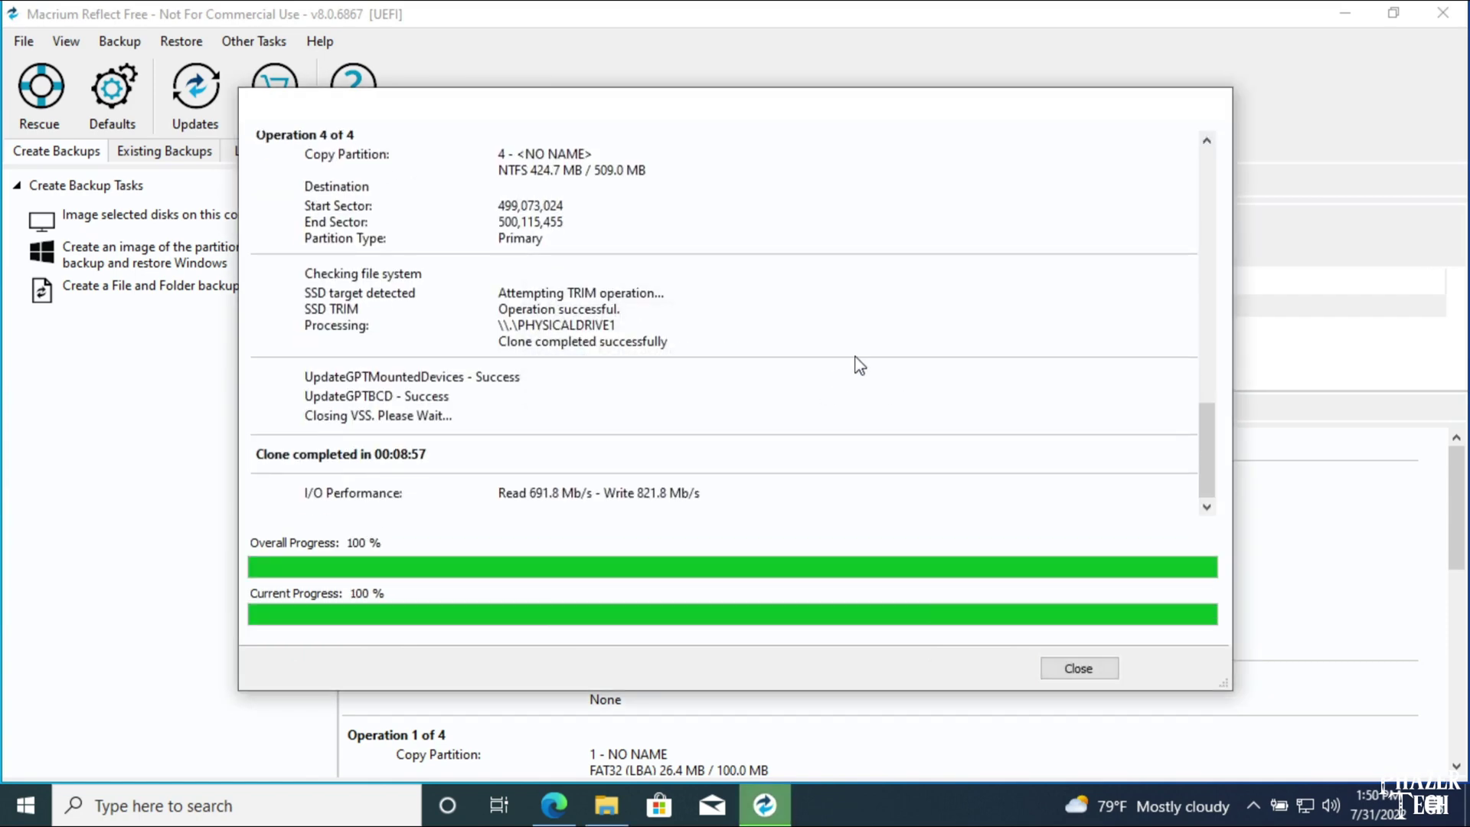
left_click(1081, 669)
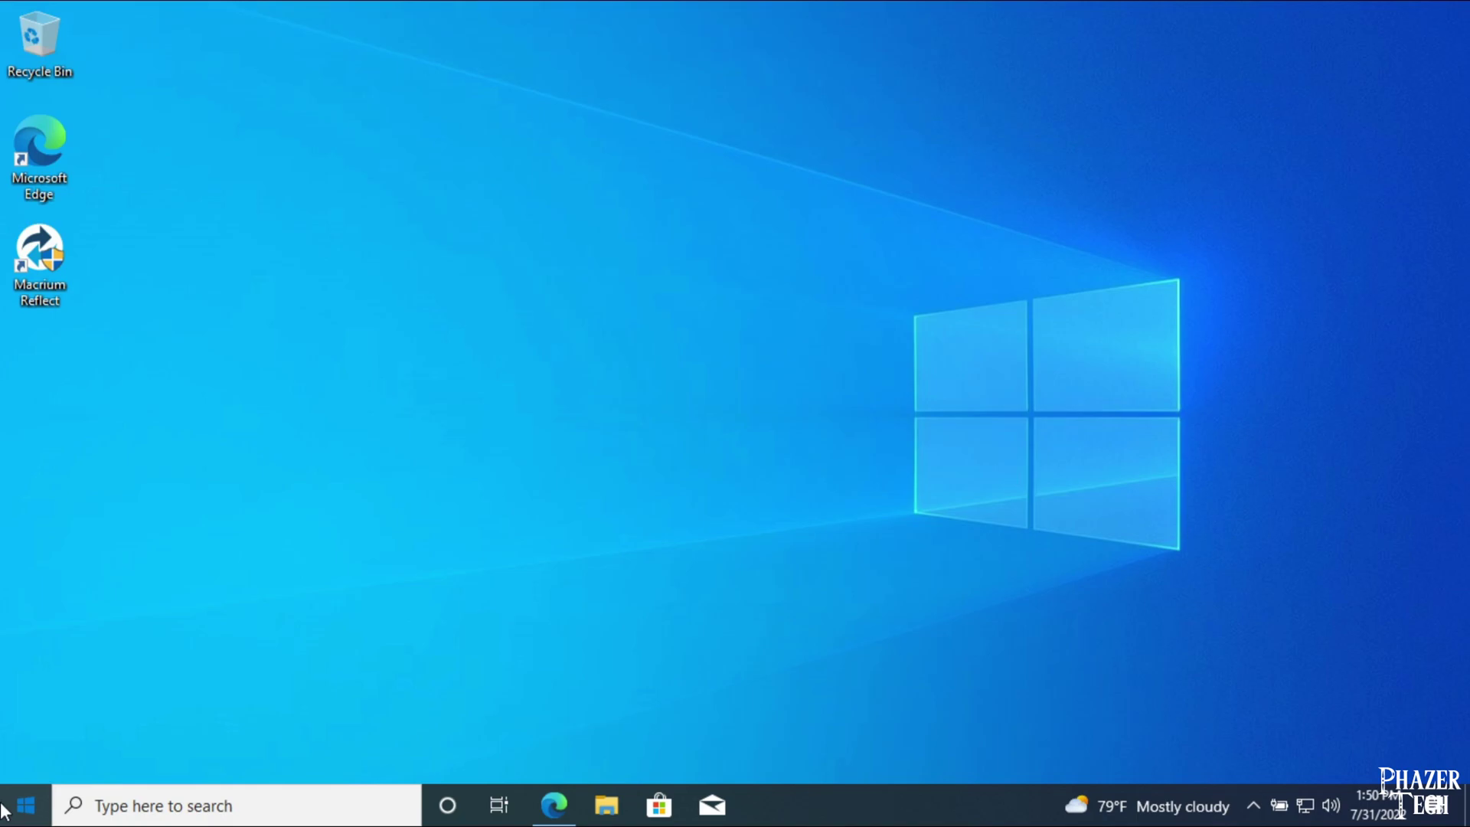
Restart Windows from the Start menu's power options to reach the BIOS setup.
left_click(25, 805)
left_click(31, 758)
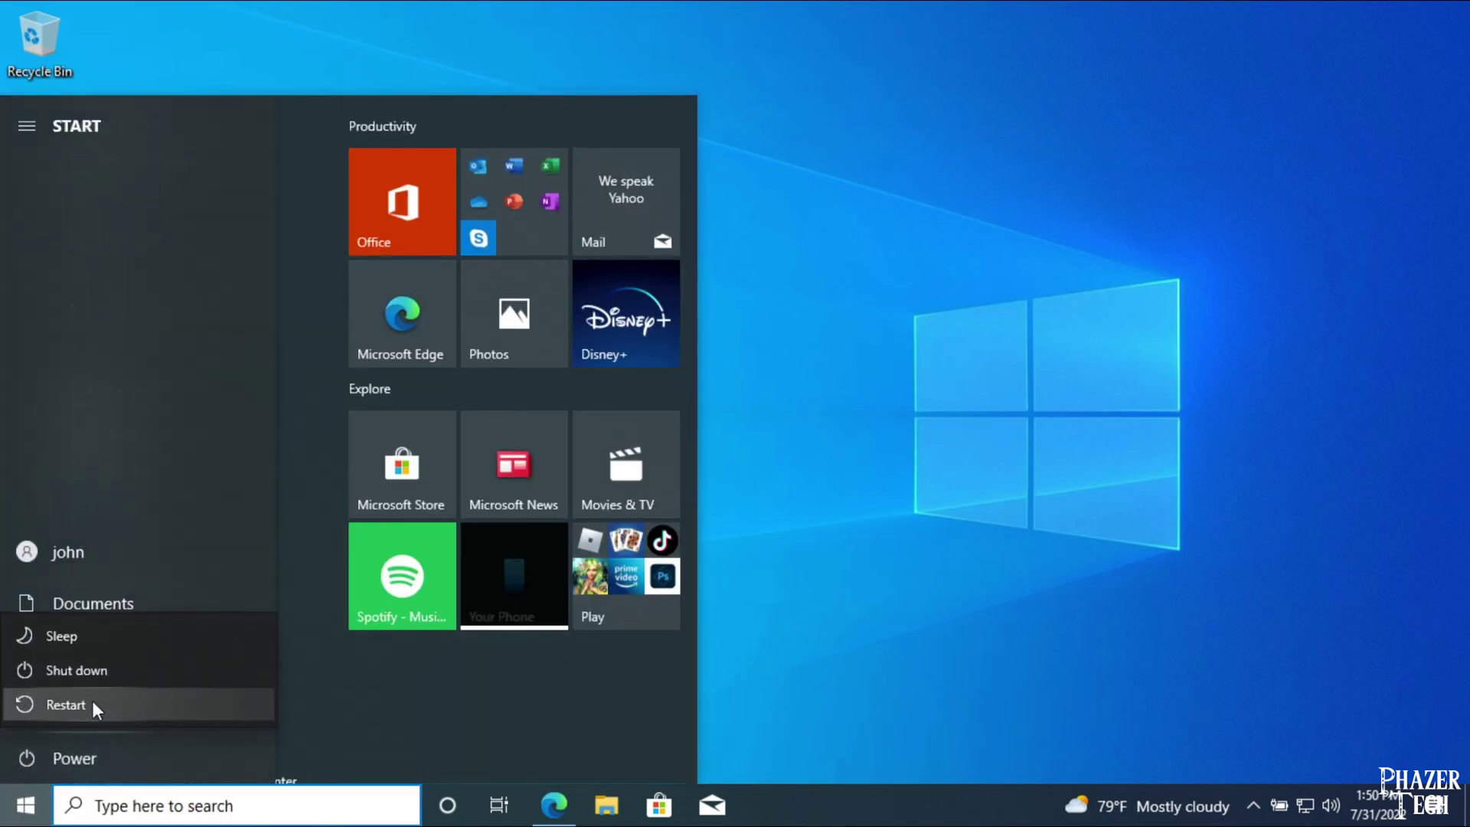
left_click(65, 704)
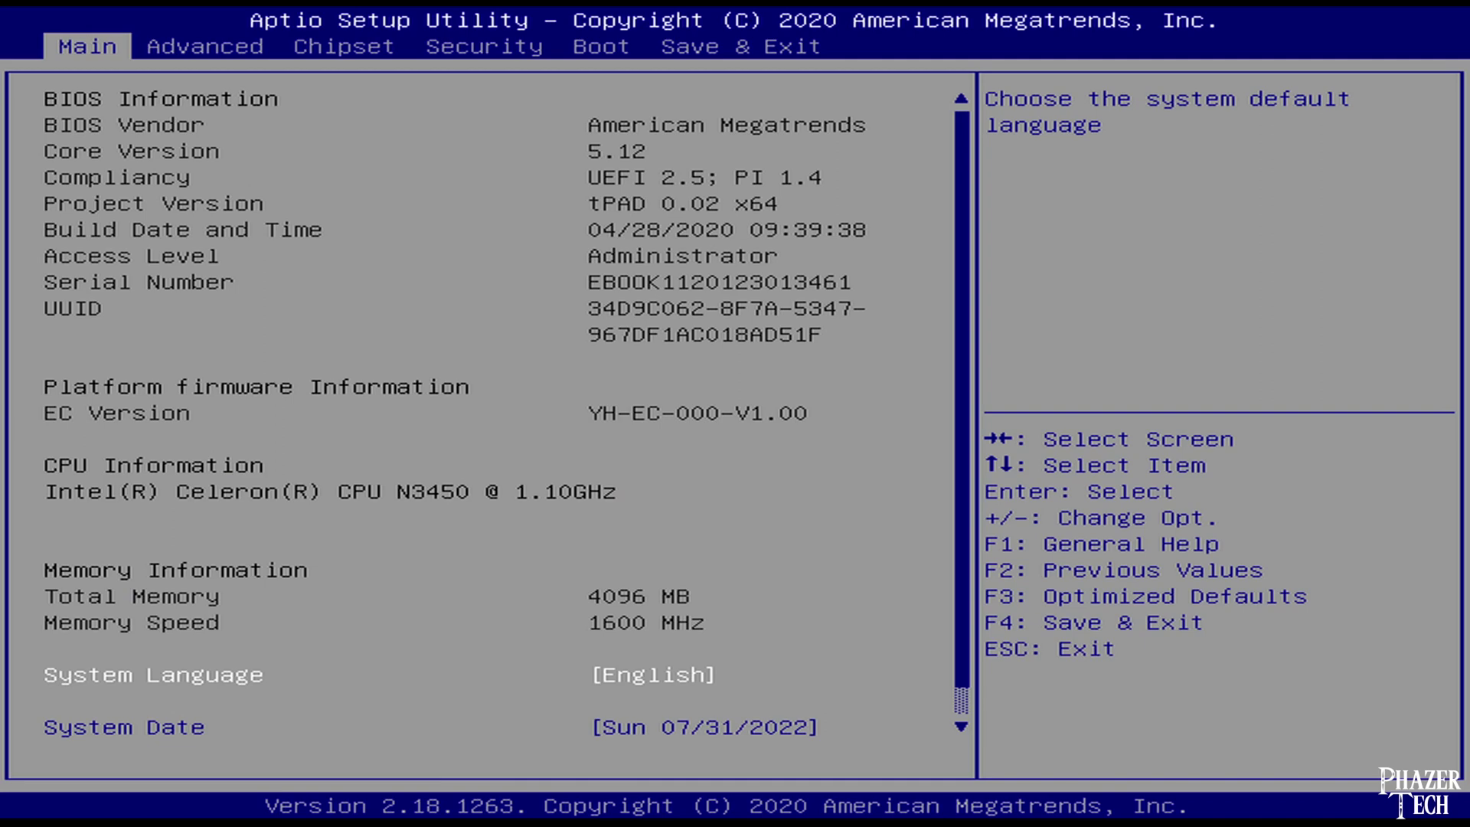
Set Boot Option #1 to Windows Boot Manager on the DOGFISH SSD 256GB.
key("Right")
key("Right")
key("Right")
key("Right")
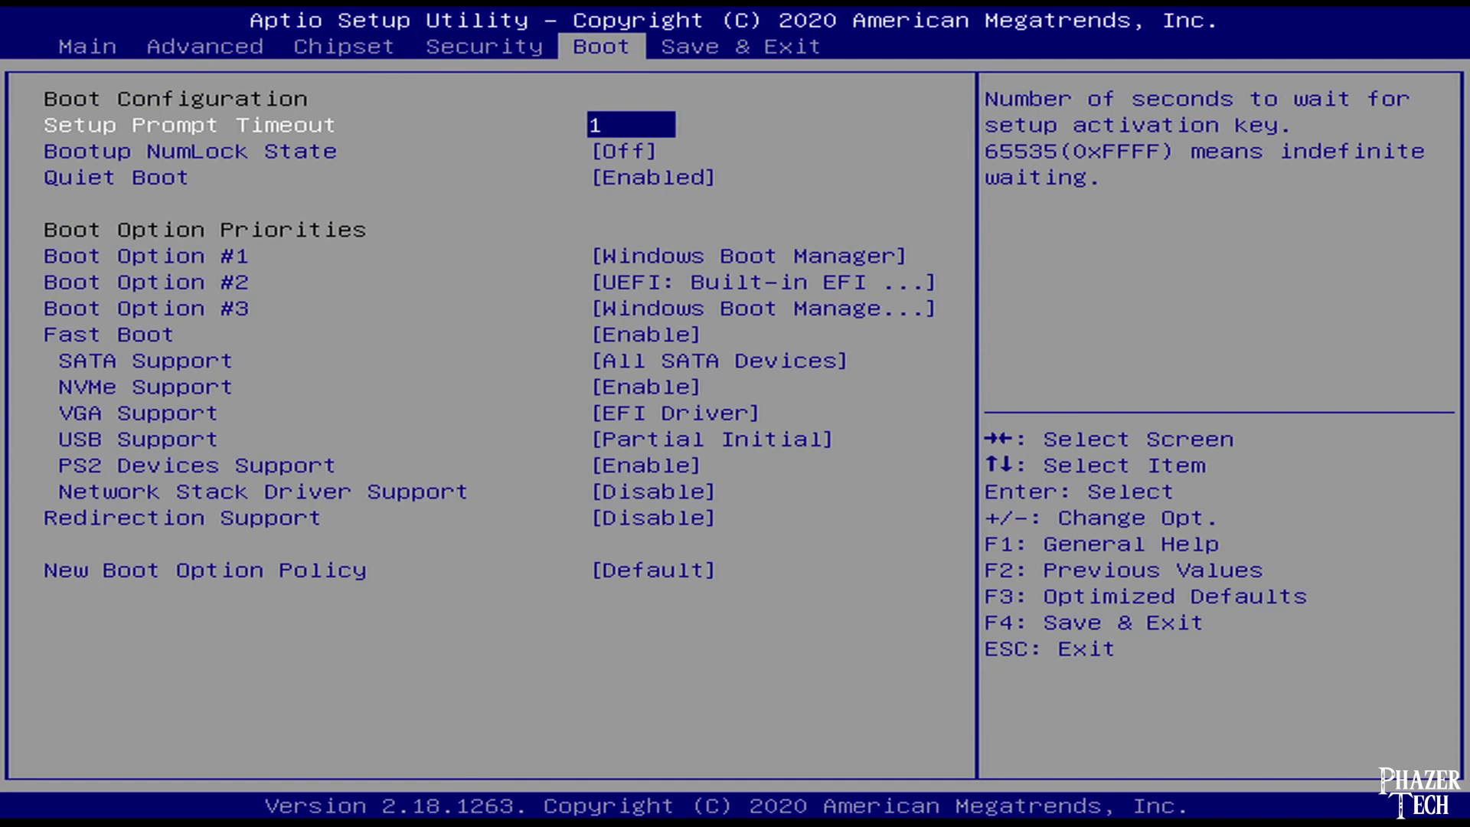
key("Down")
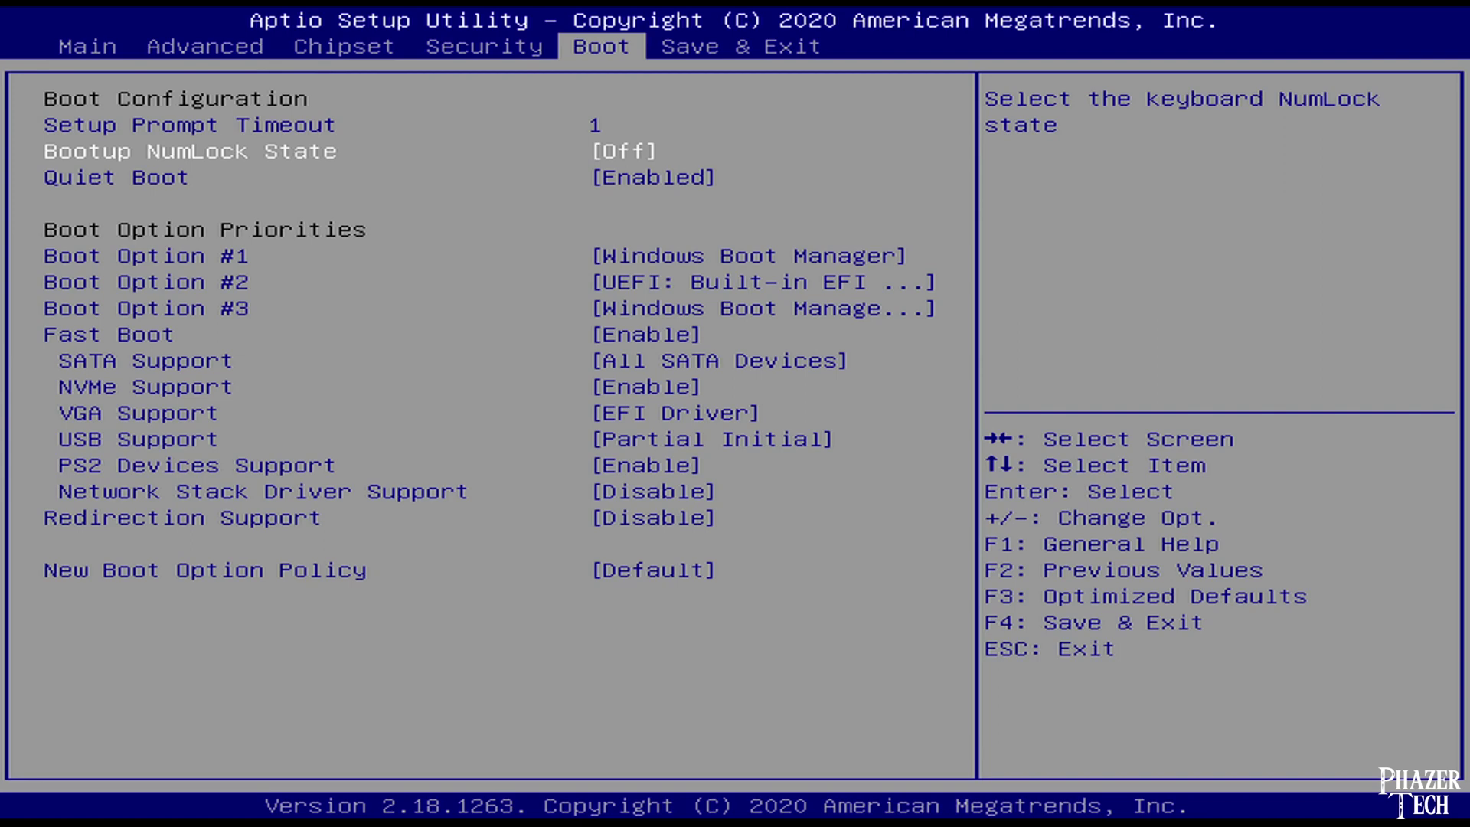
key("Down")
key("Down")
key("Return")
key("Down")
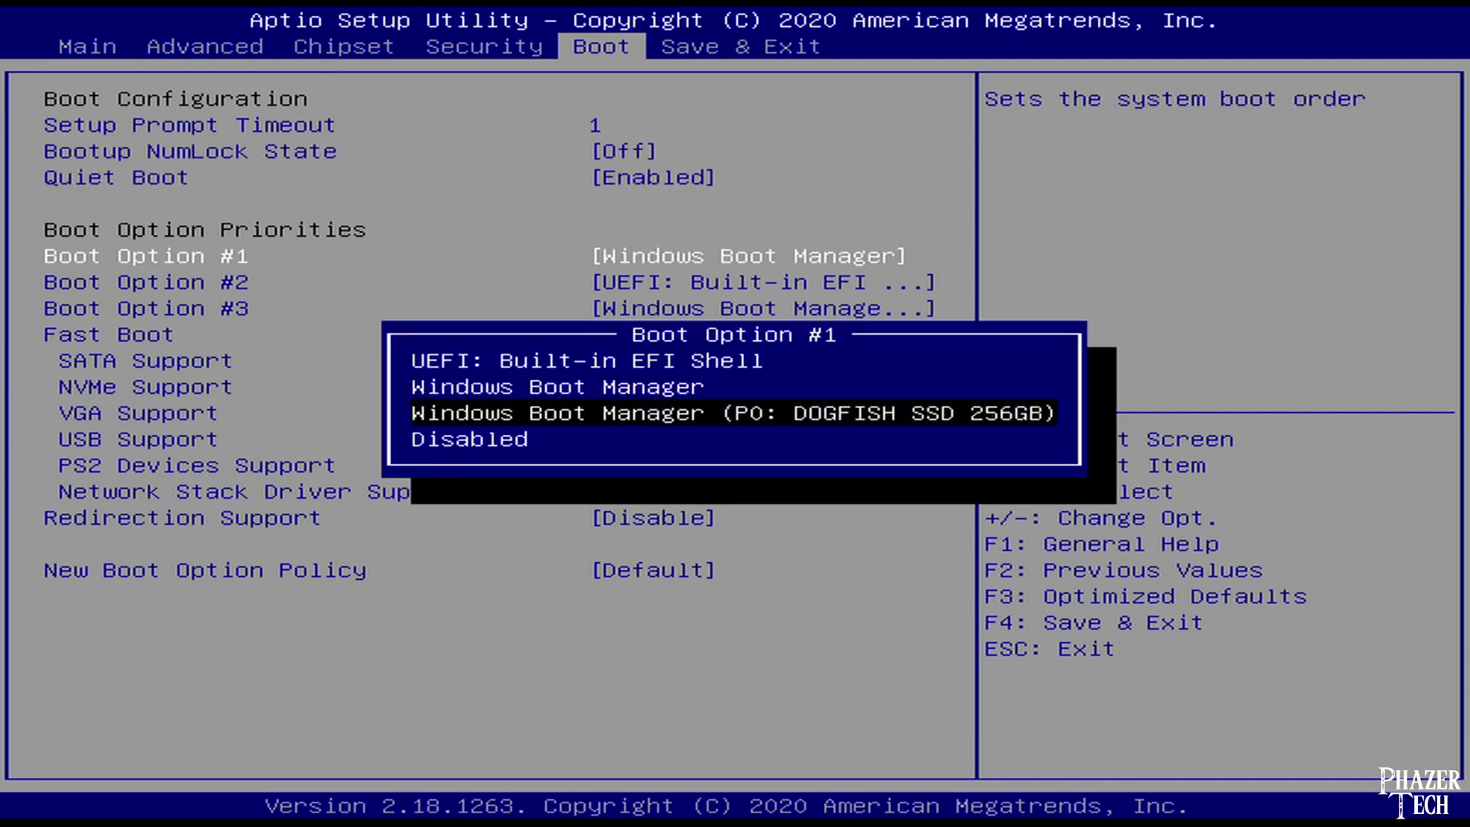
key("Up")
key("Down")
key("Return")
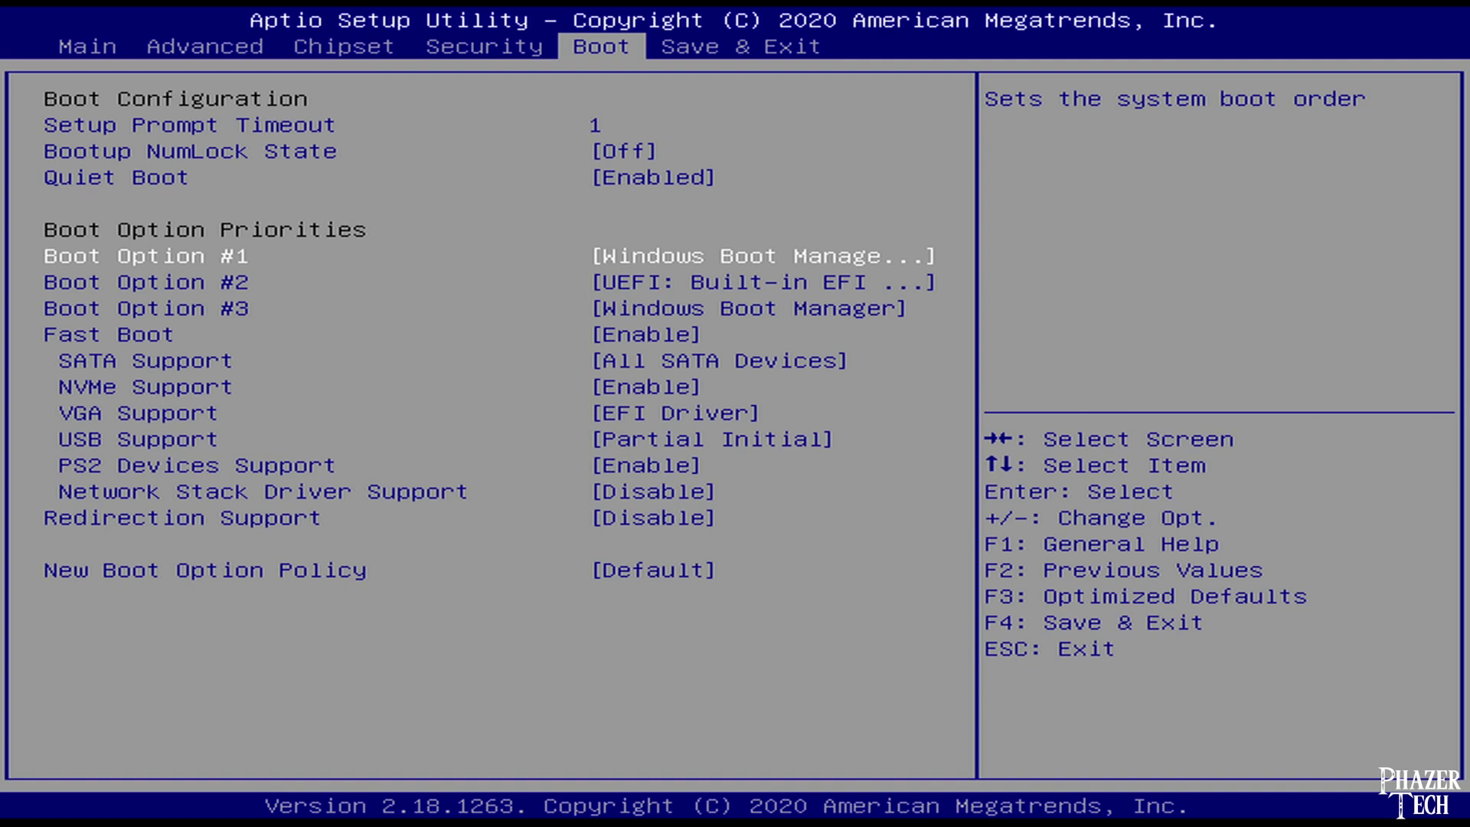
Save the changes and reset the computer.
key("Right")
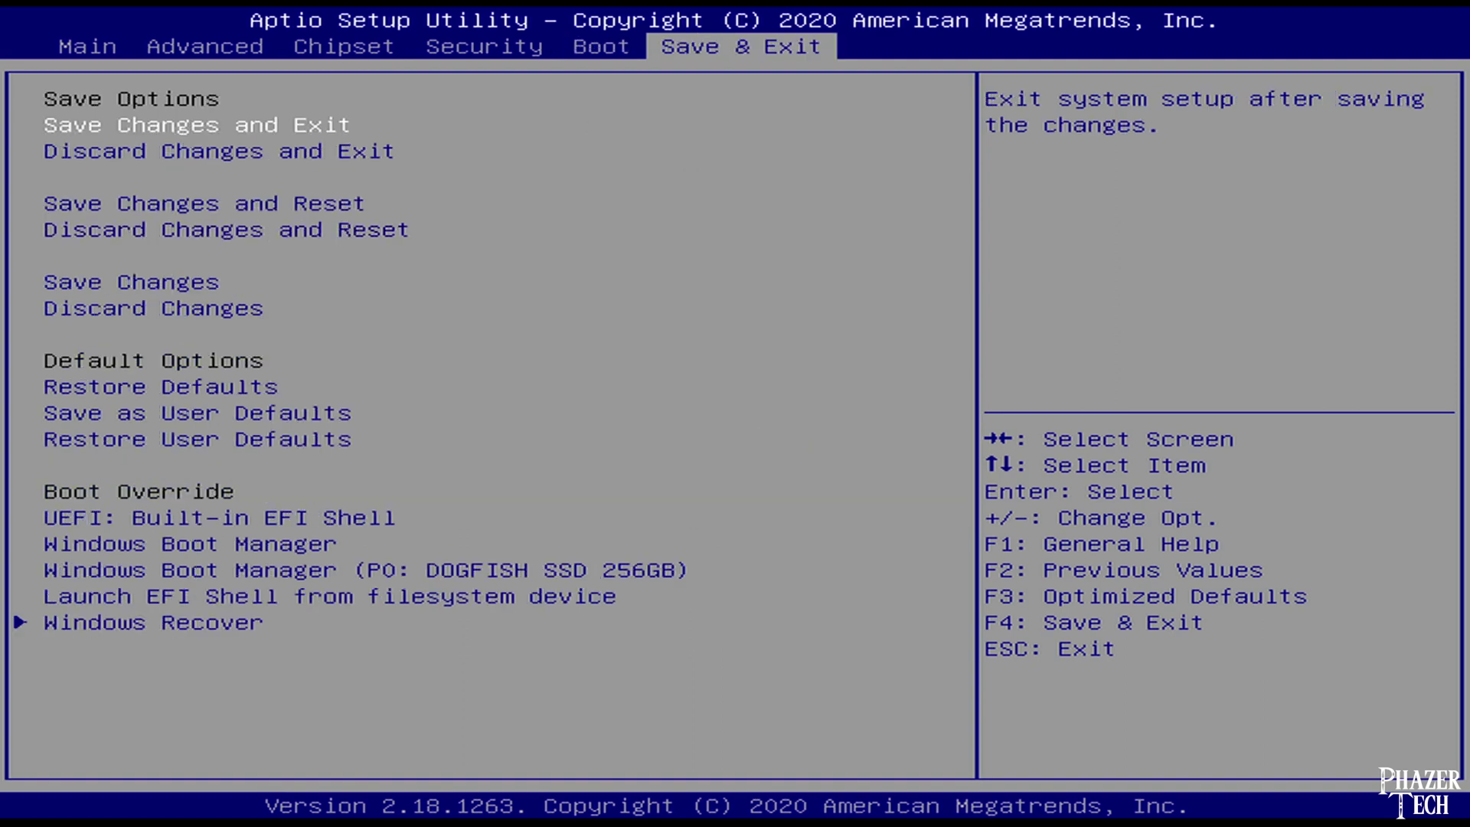
key("Down")
key("Down")
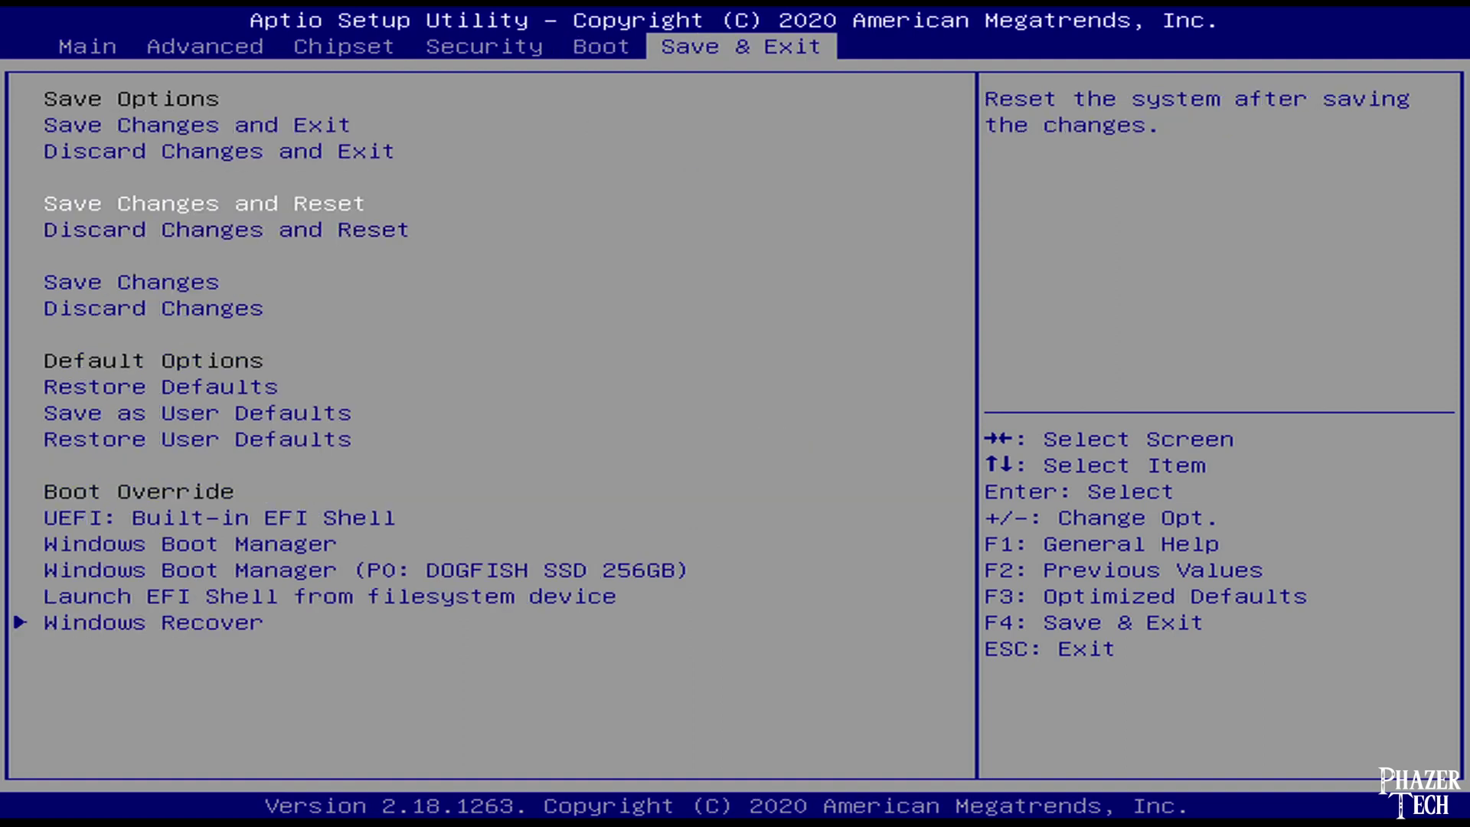
key("Return")
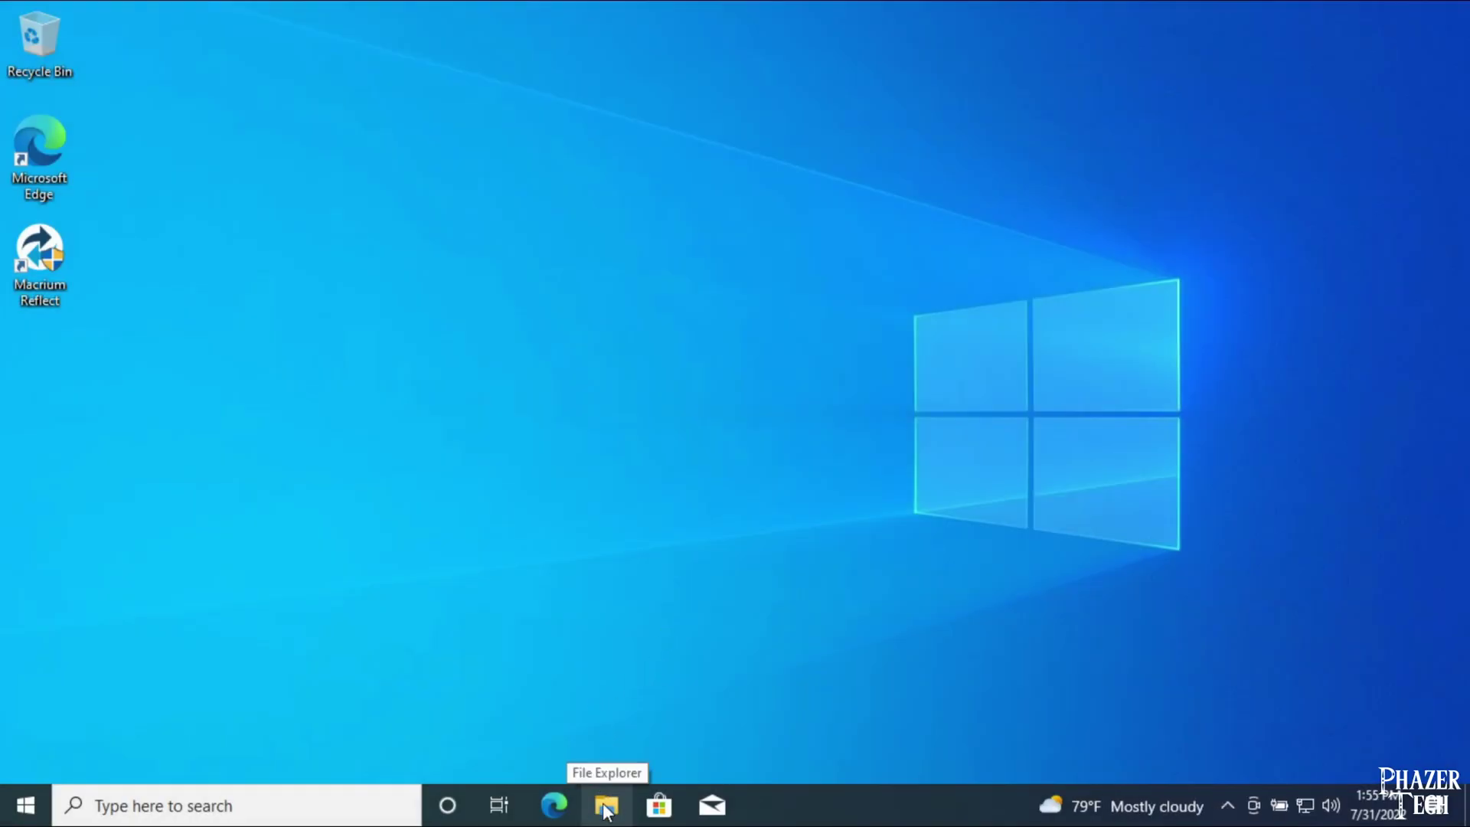
Show This PC in File Explorer to view Local Disk (C:) at 237 GB and D: at 57.0 GB.
left_click(606, 808)
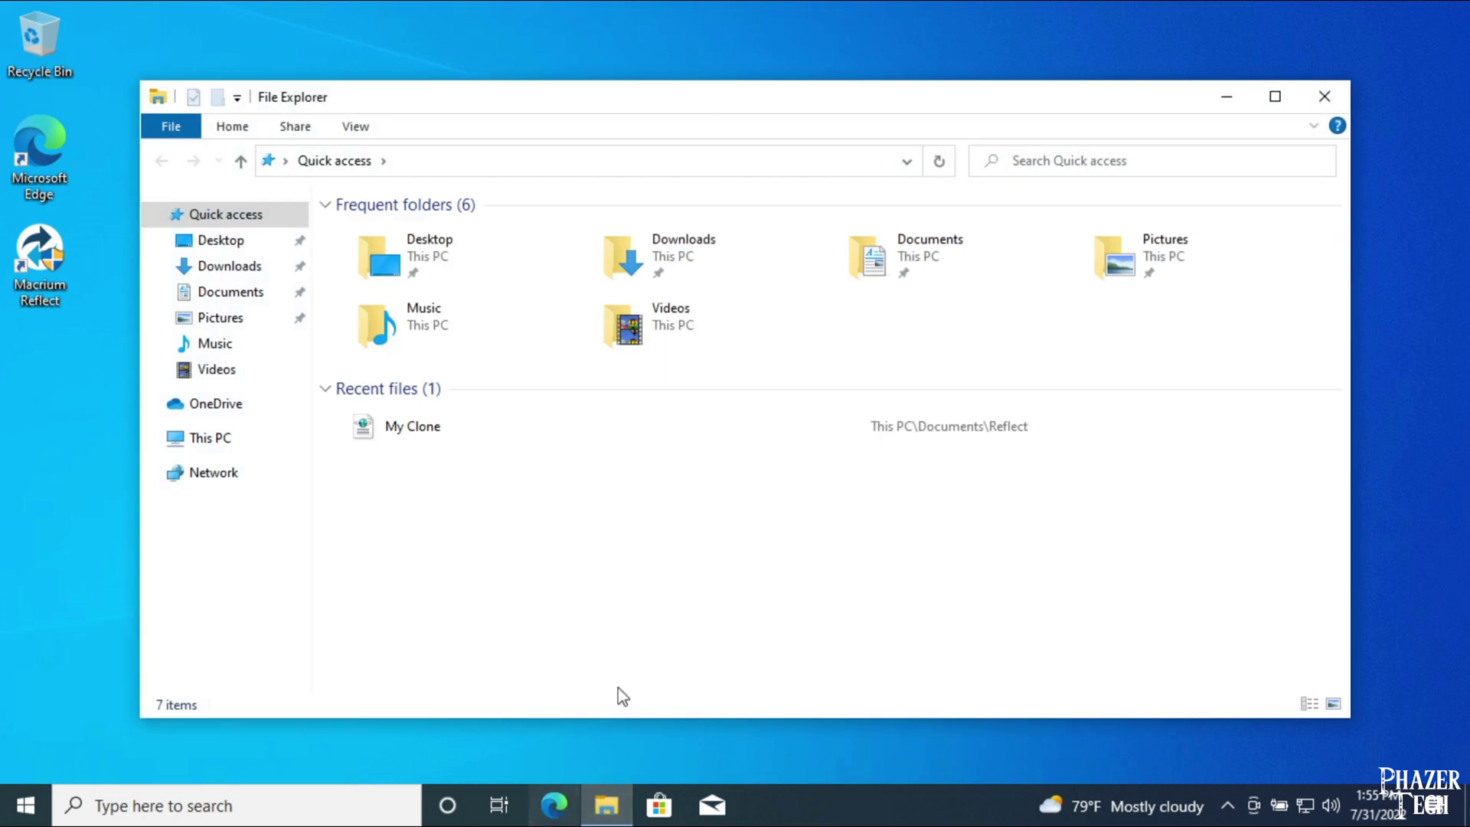
left_click(222, 441)
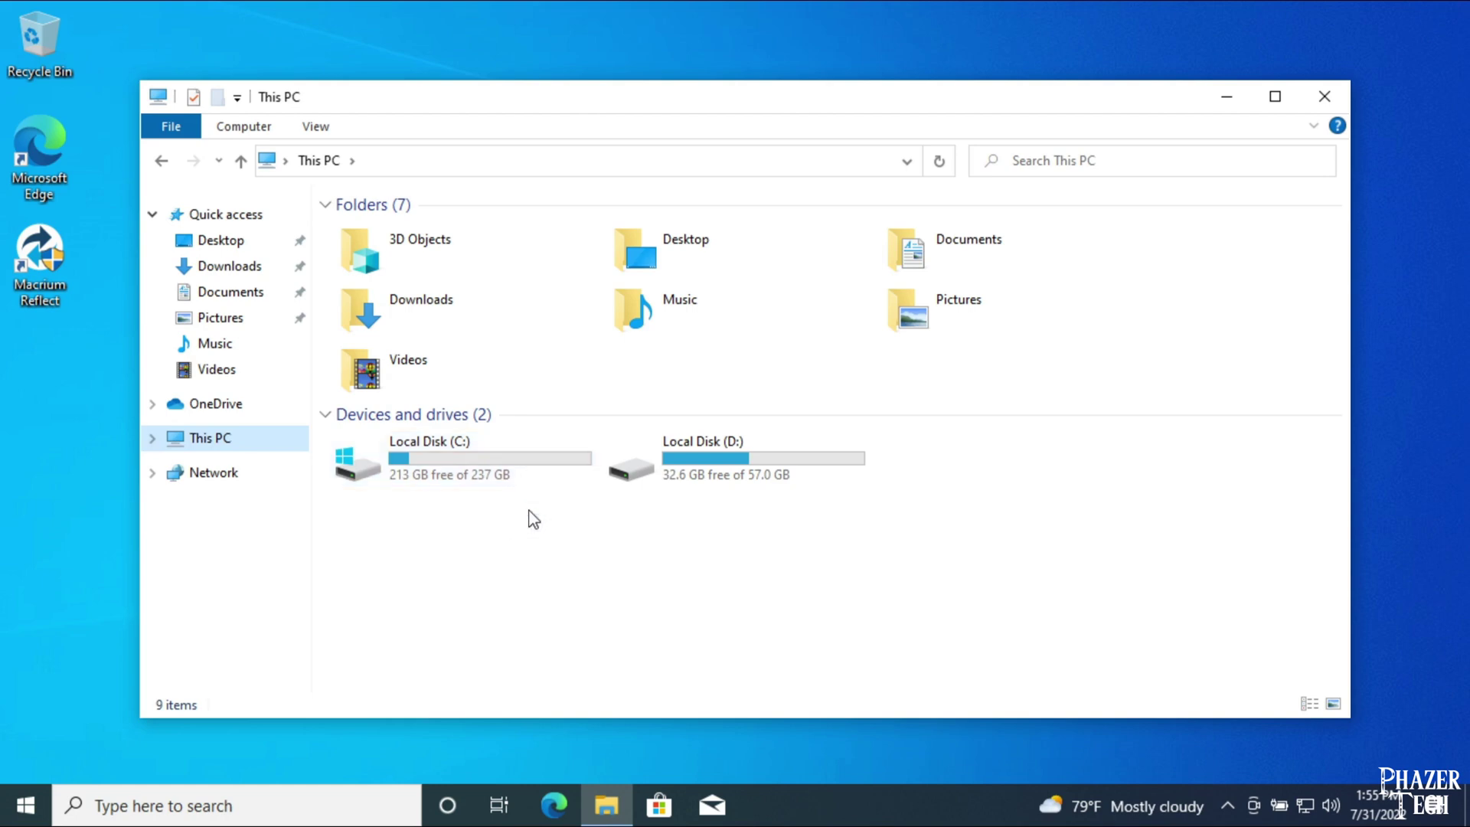
Format Local Disk (D:) with restored device defaults and the volume label '64gb'.
right_click(794, 464)
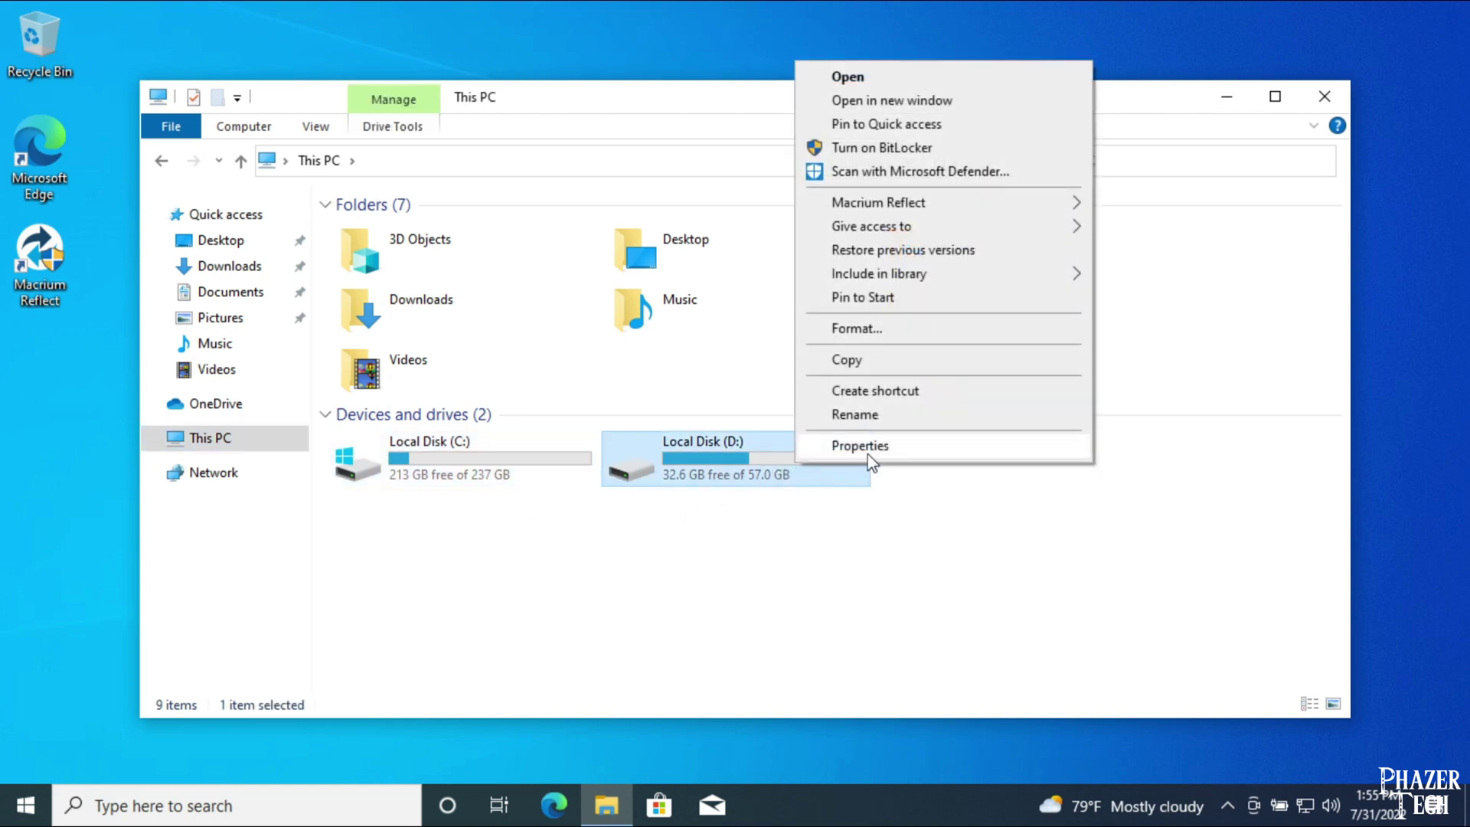
left_click(893, 332)
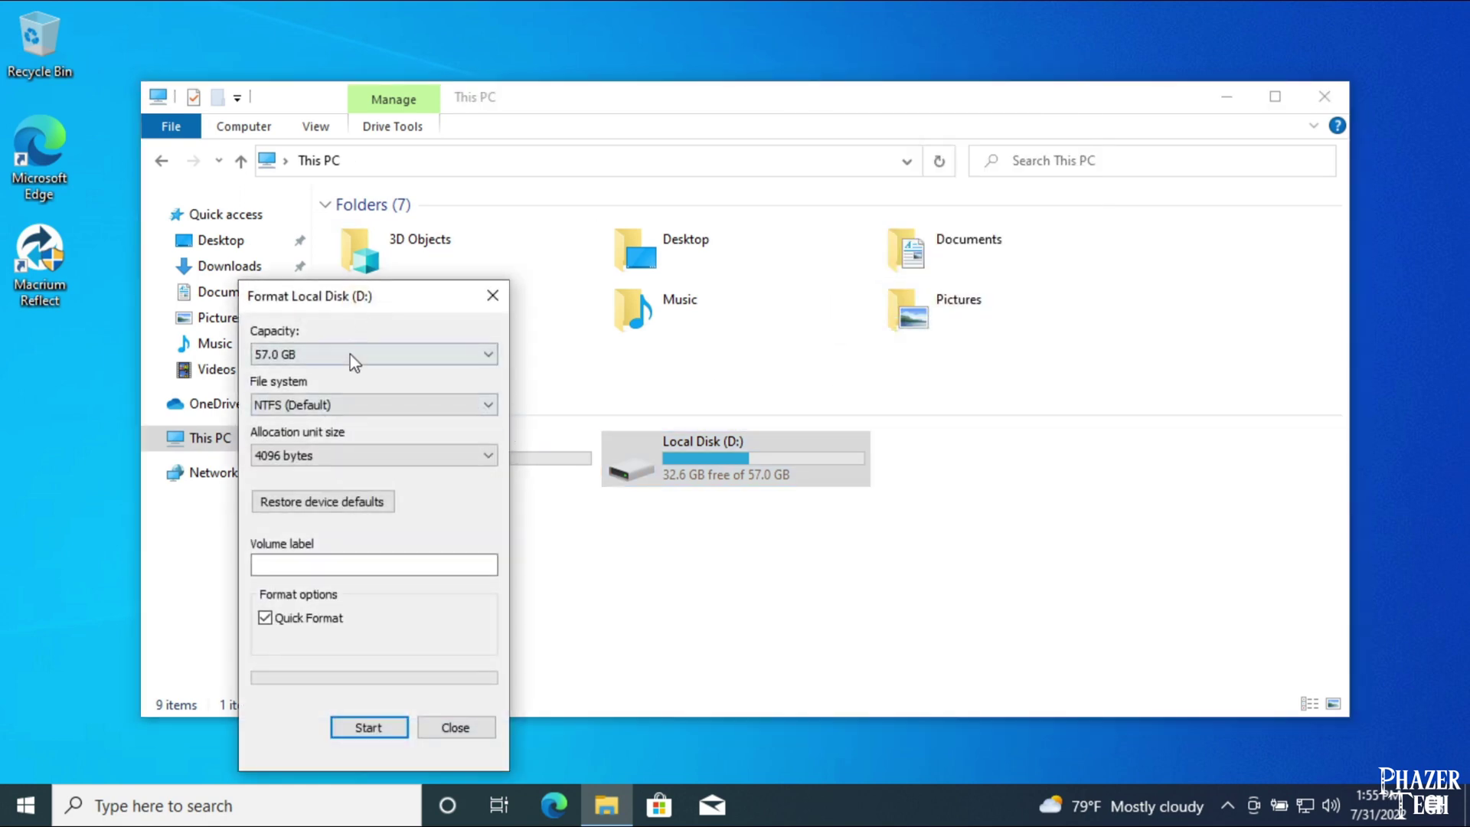
left_click(320, 502)
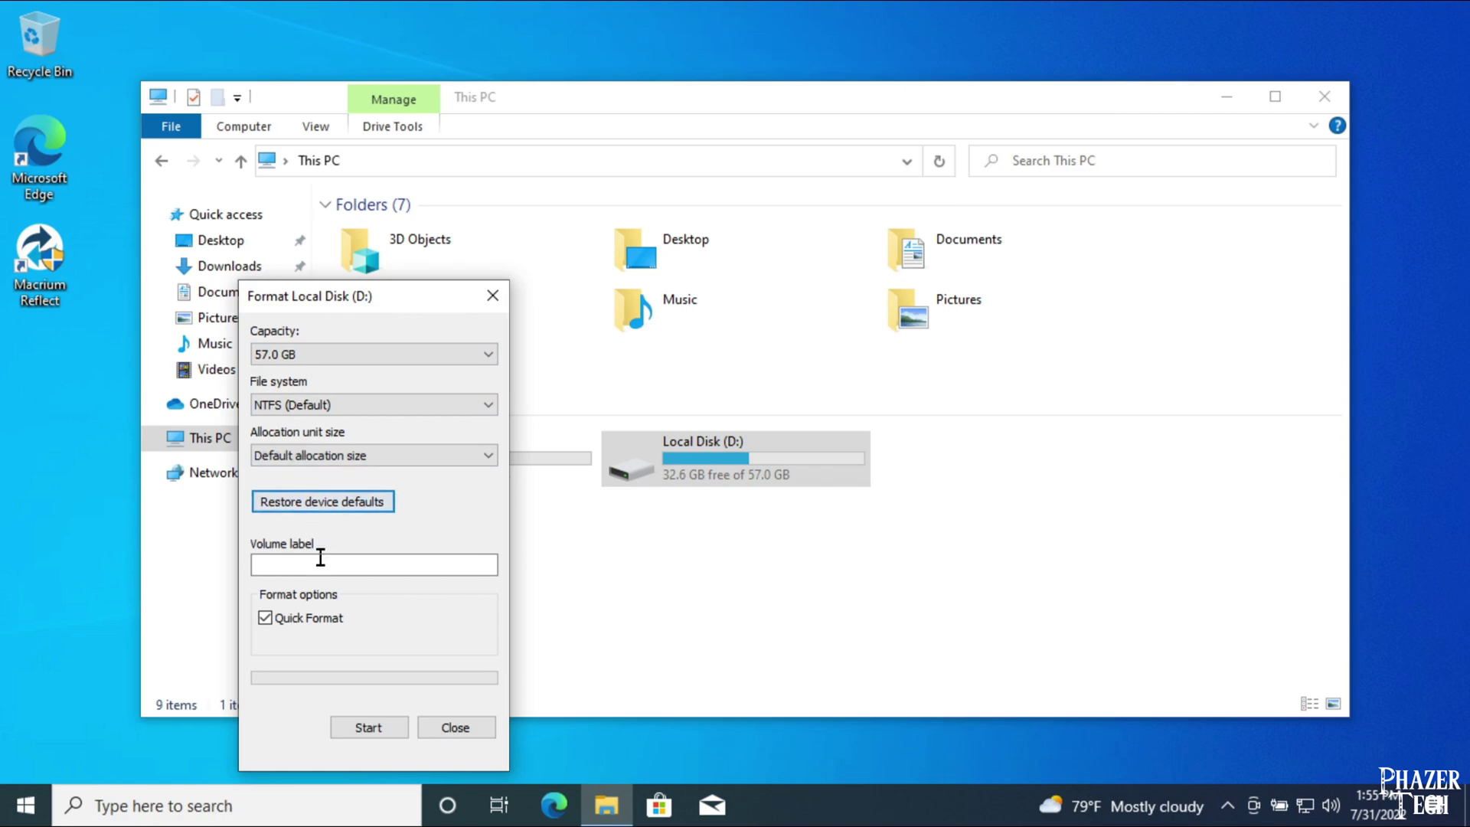
left_click(322, 564)
type("64gb")
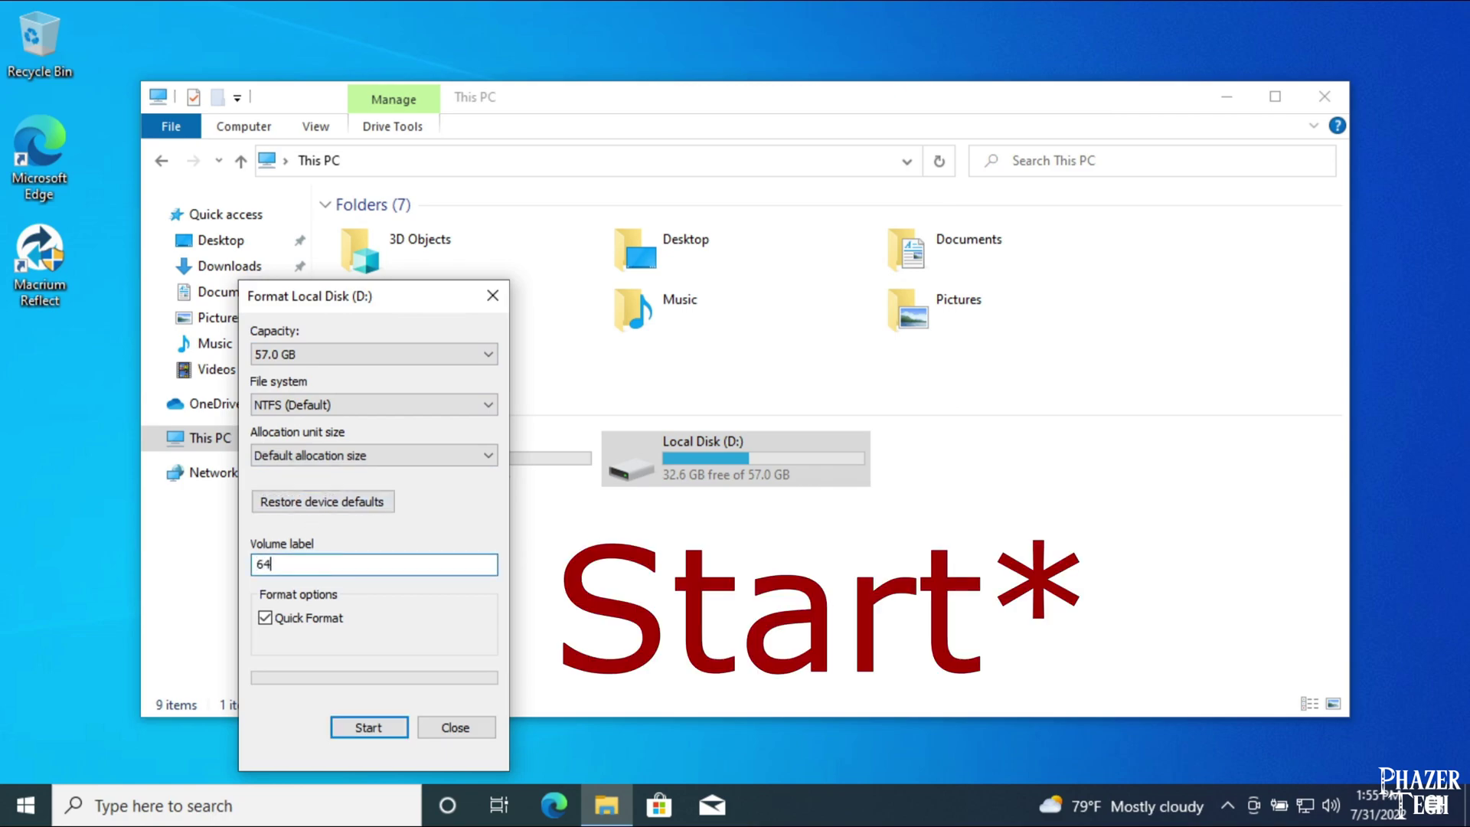